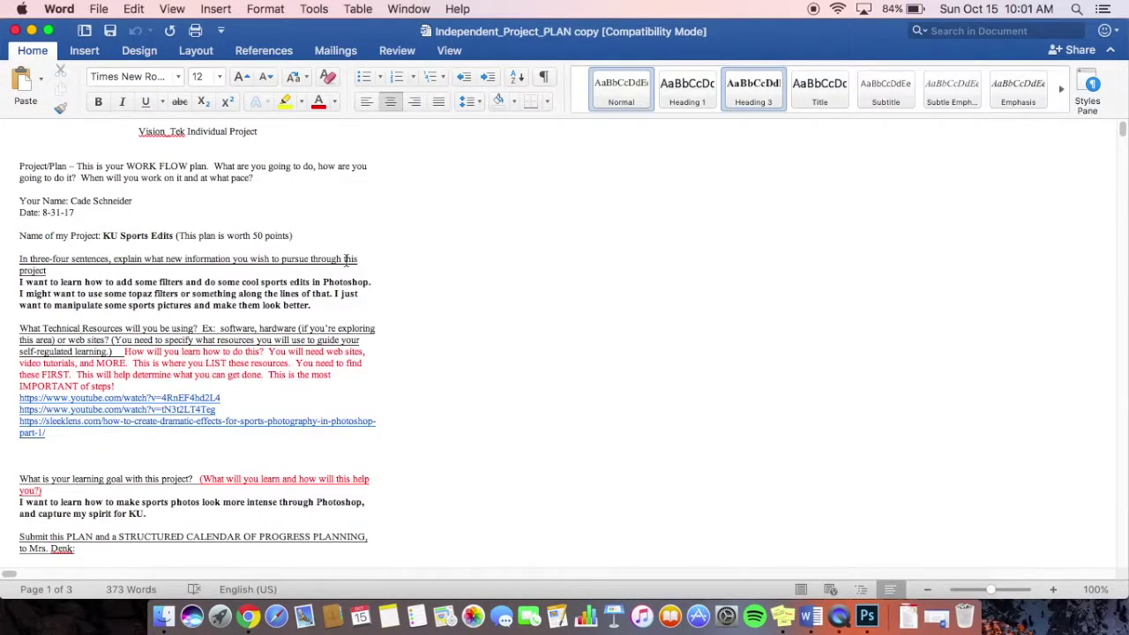
- Swipe from the Word plan past the Photoshop edit, ending on the Chrome checklist page
key(ctrl+Right)
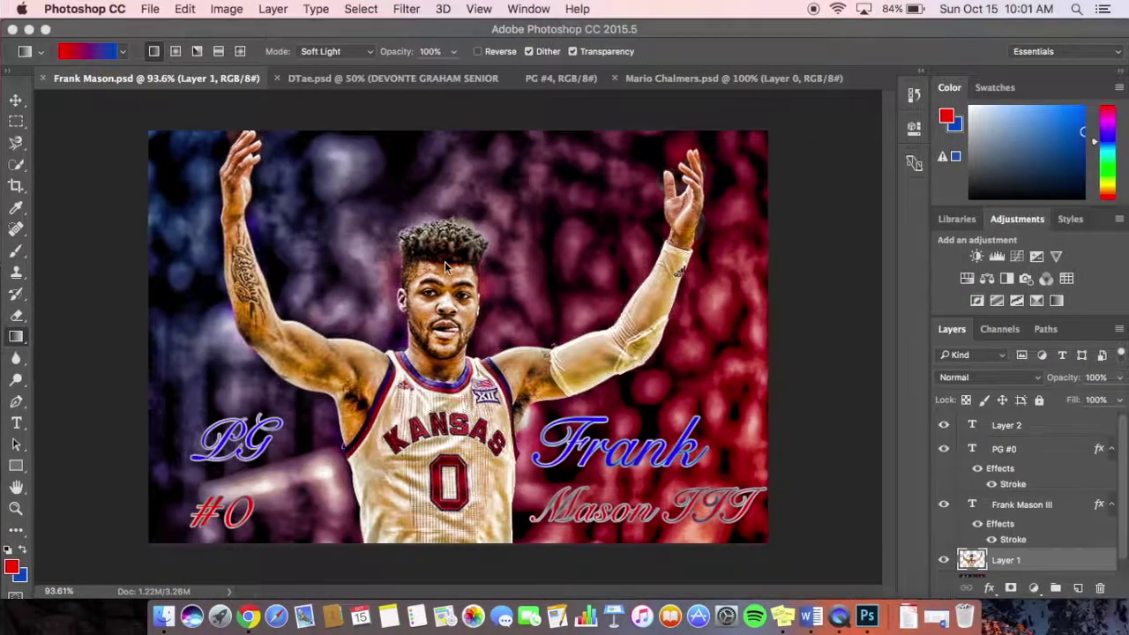
key(ctrl+Right)
key(ctrl+Left)
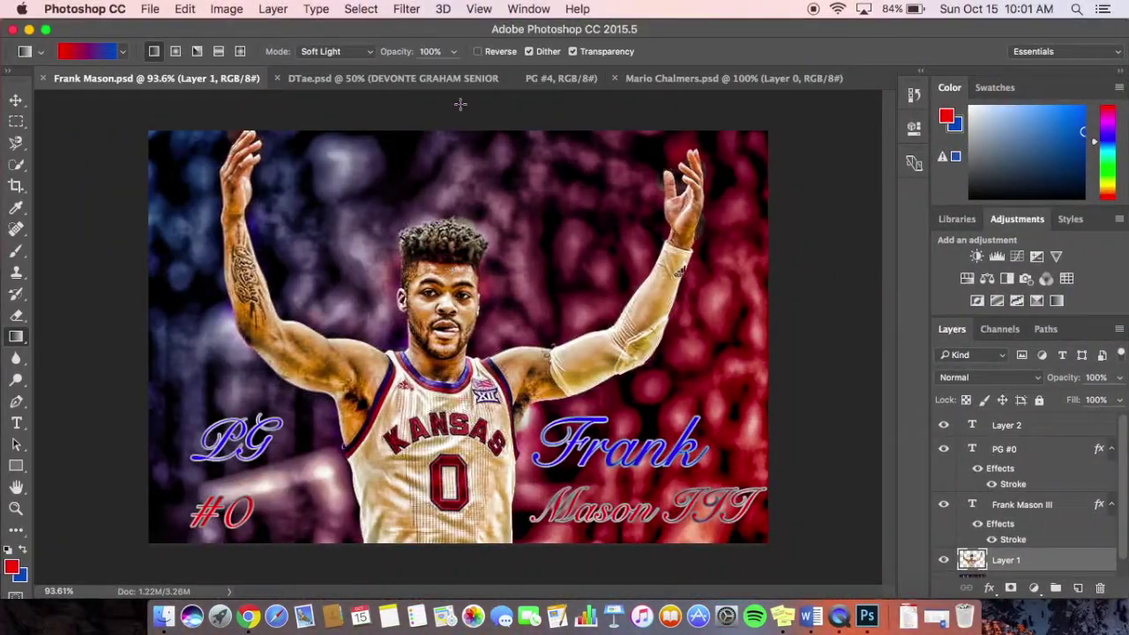
key(ctrl+Left)
key(ctrl+Left)
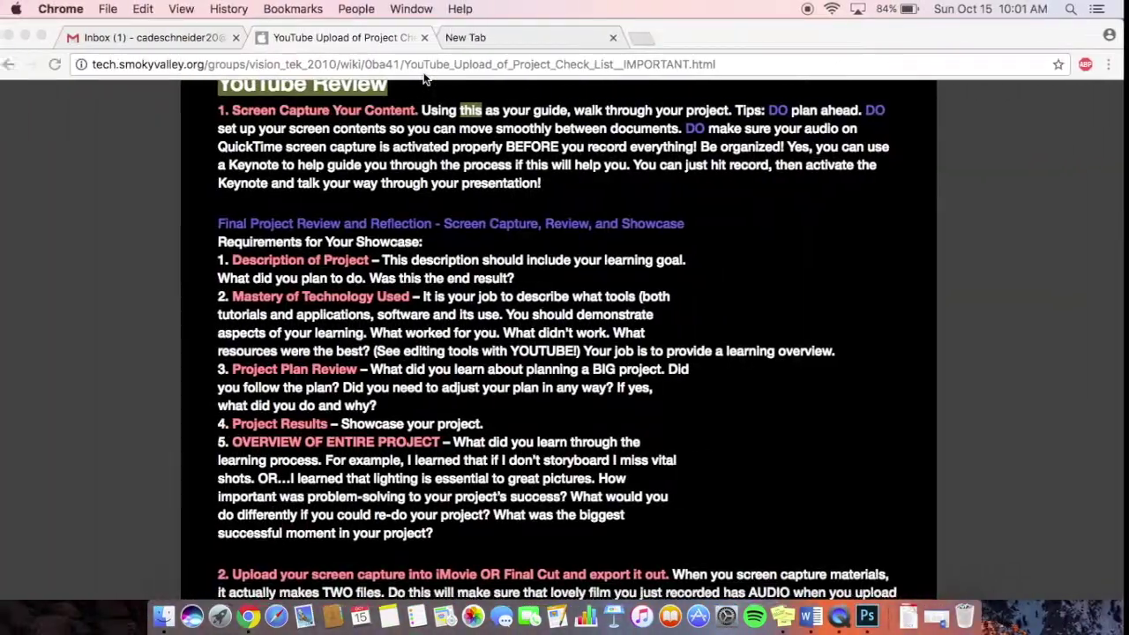
- Swipe from the Chrome checklist back to the full-screen Word project plan
key(ctrl+Right)
key(ctrl+Right)
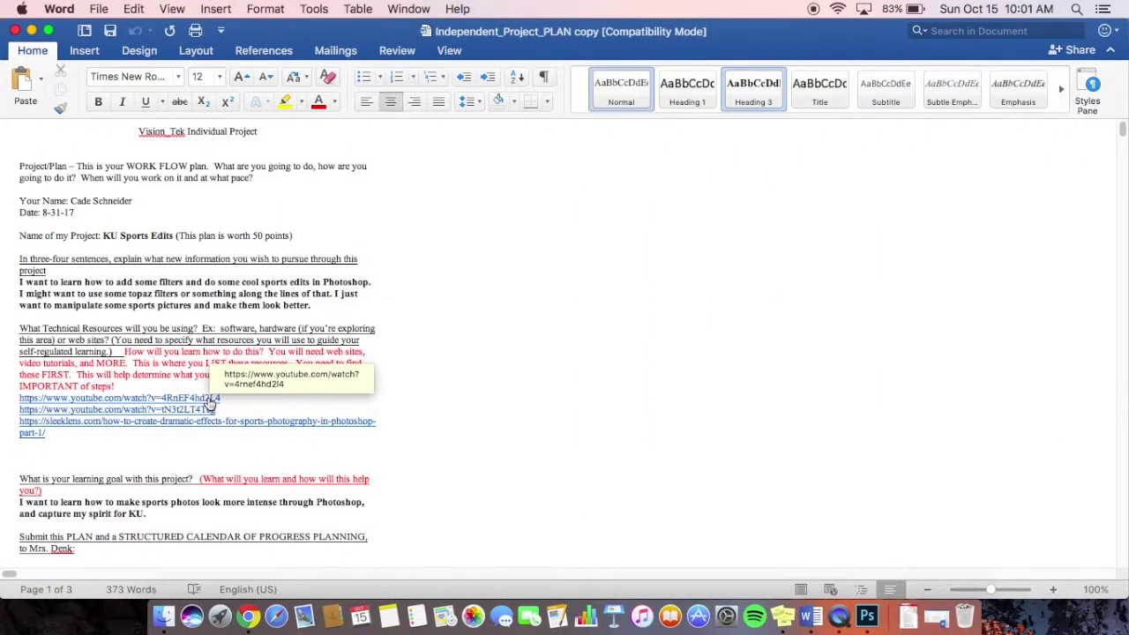
- Open the first YouTube tutorial link muted, scrub ahead, and pause on the finished edit at 5:48
click(209, 397)
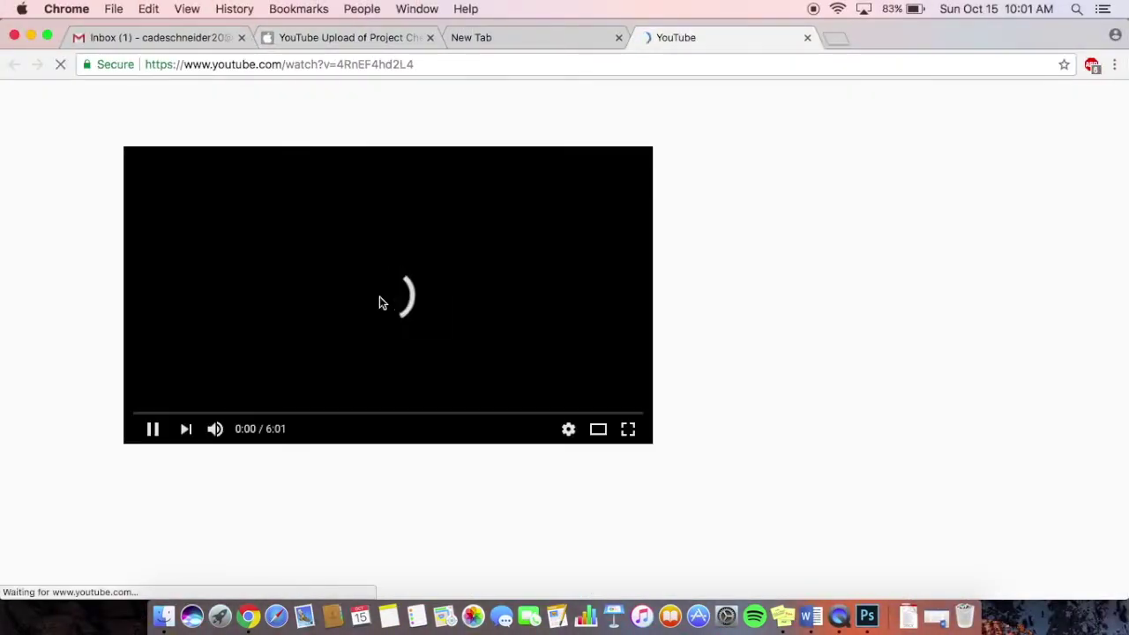
click(215, 429)
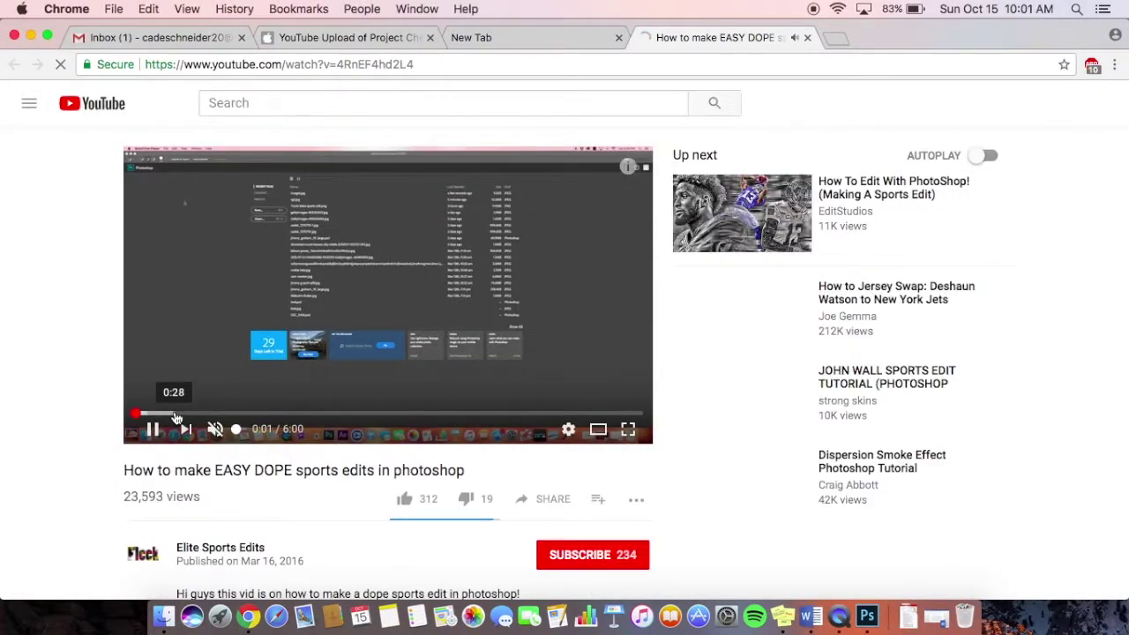
click(228, 414)
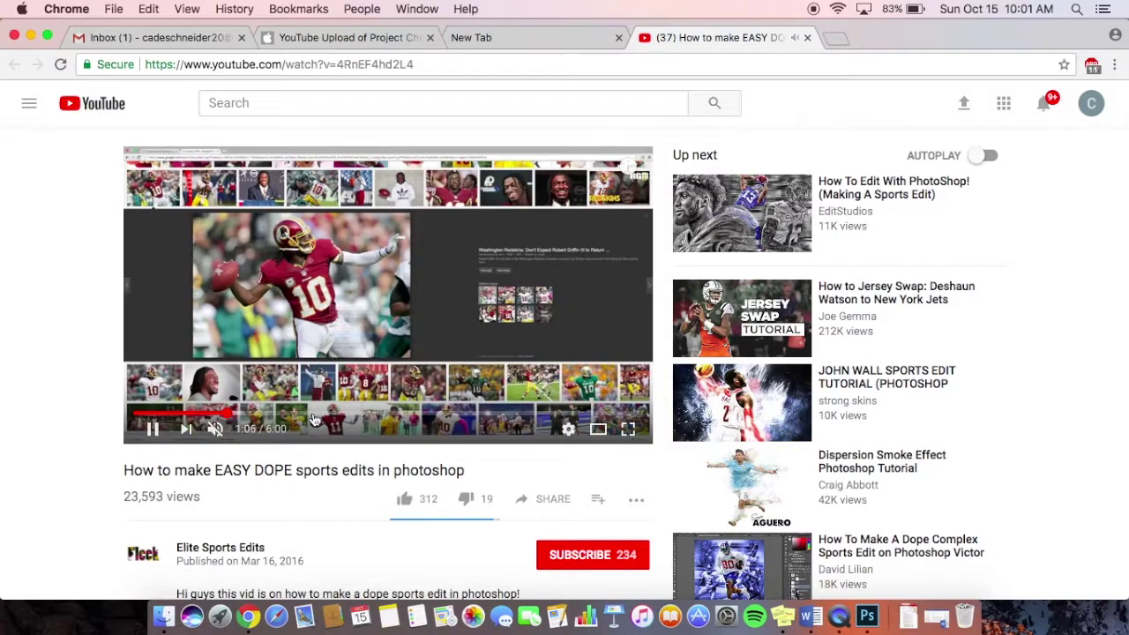
drag(344, 414, 549, 416)
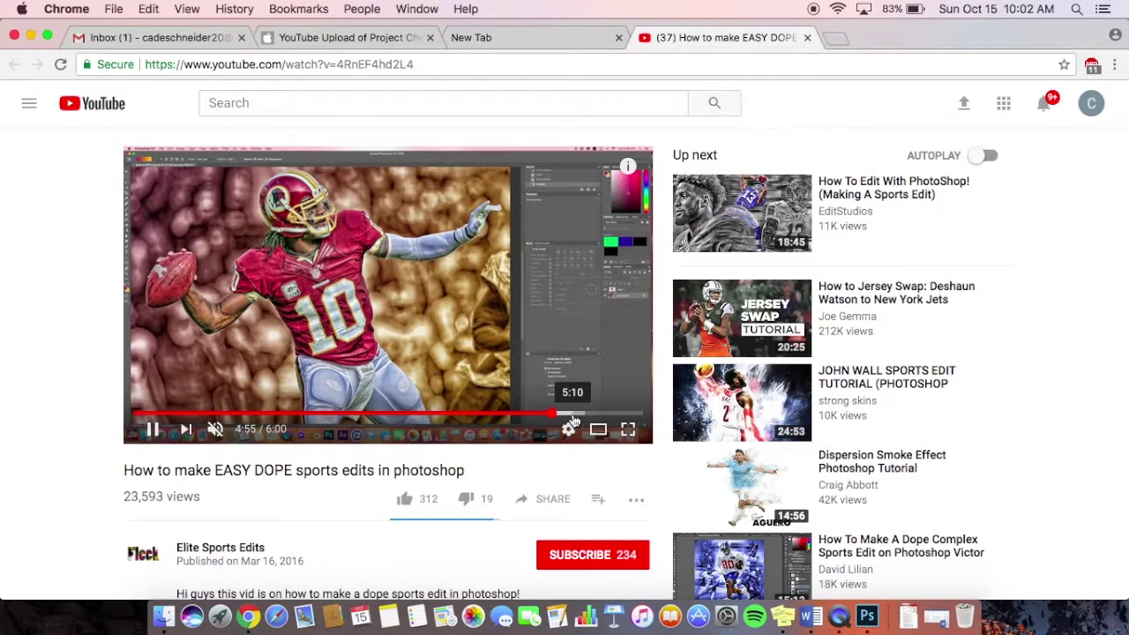
click(584, 415)
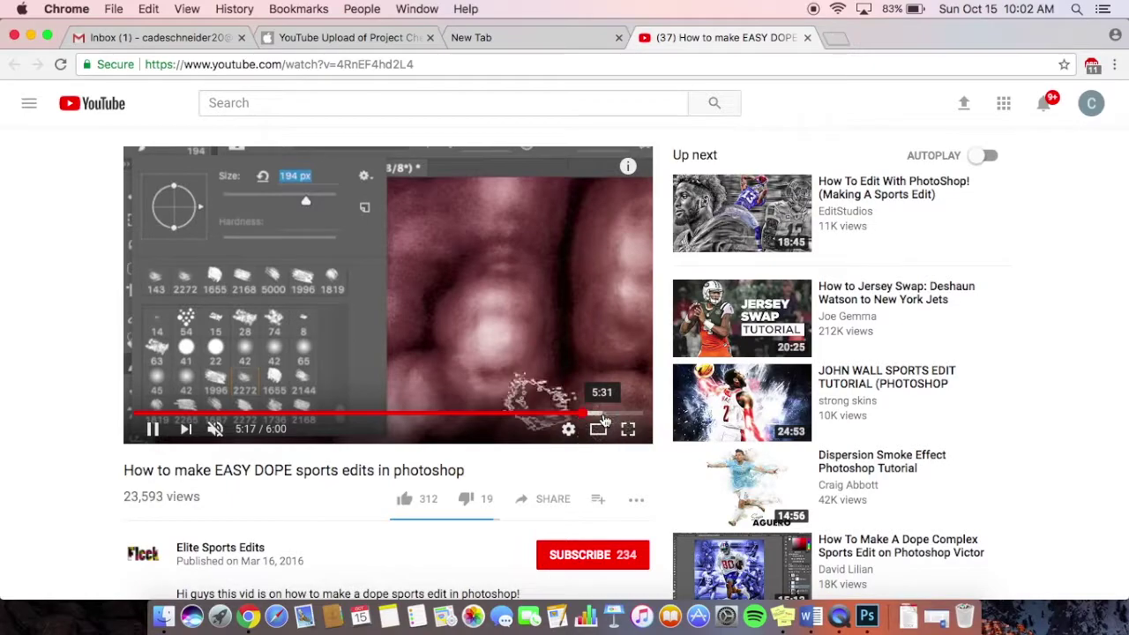
click(602, 414)
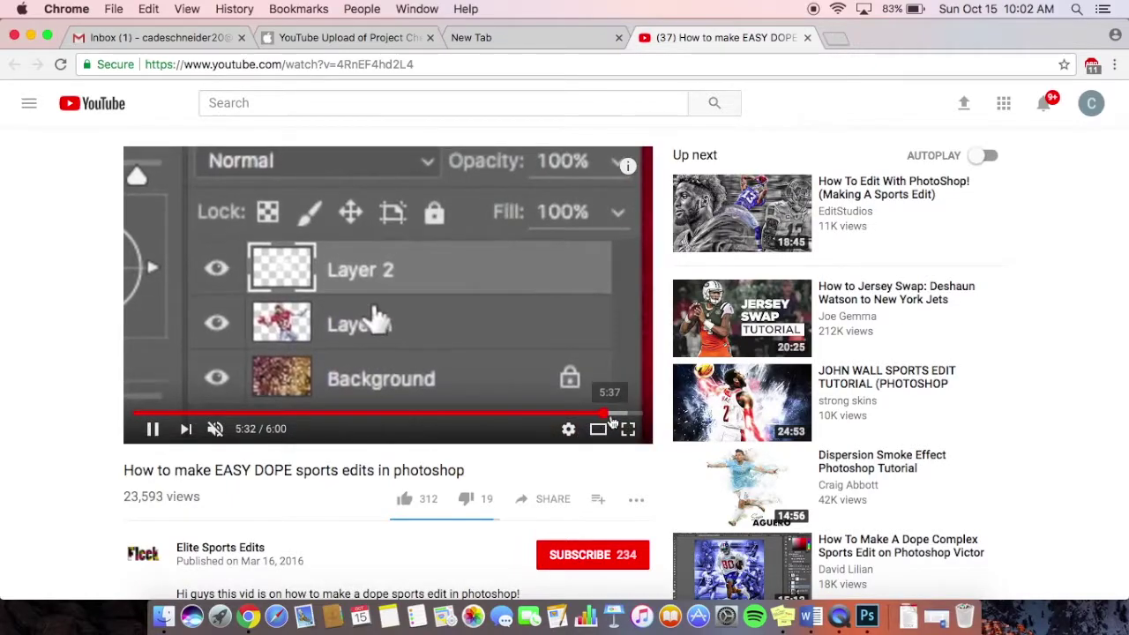
click(619, 415)
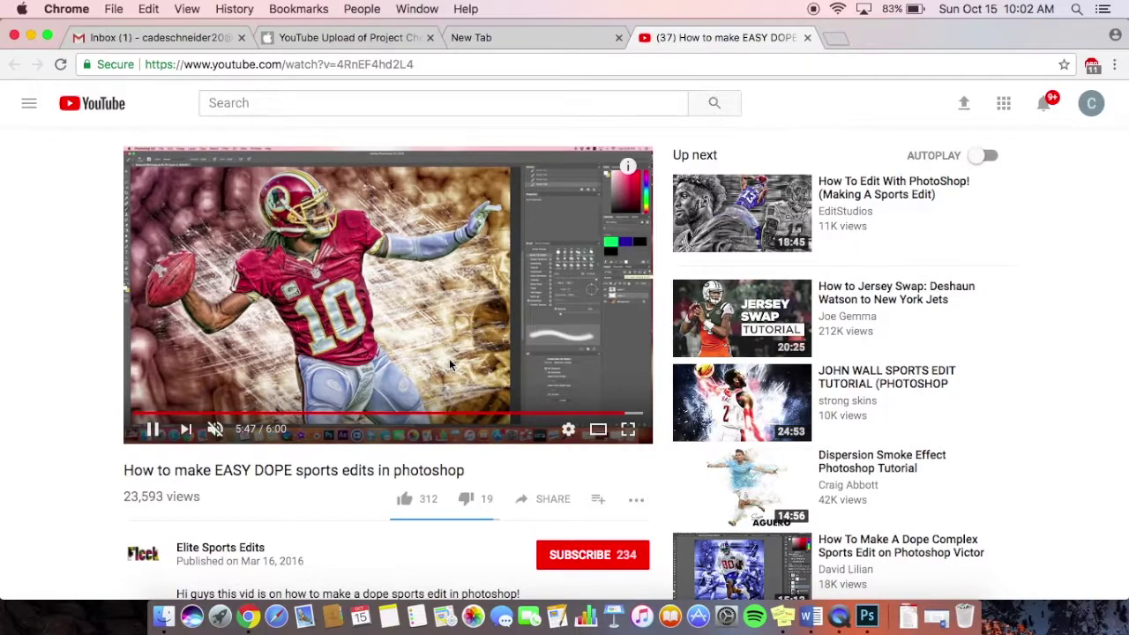
click(453, 315)
click(806, 38)
key(ctrl+Right)
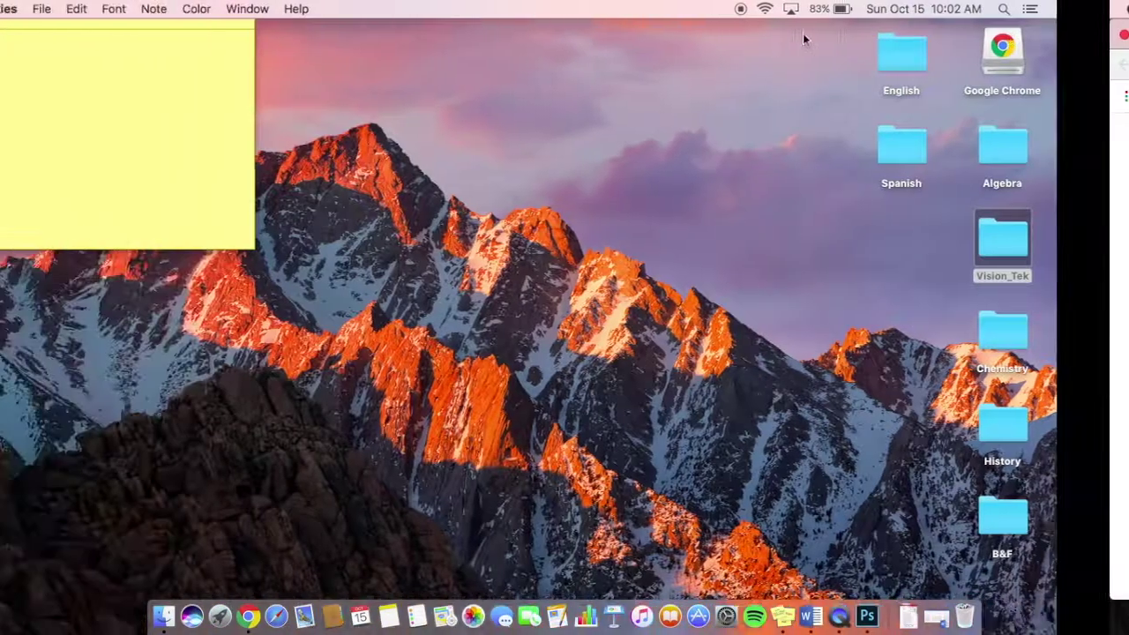
key(ctrl+Right)
key(ctrl+Left)
key(ctrl+Left)
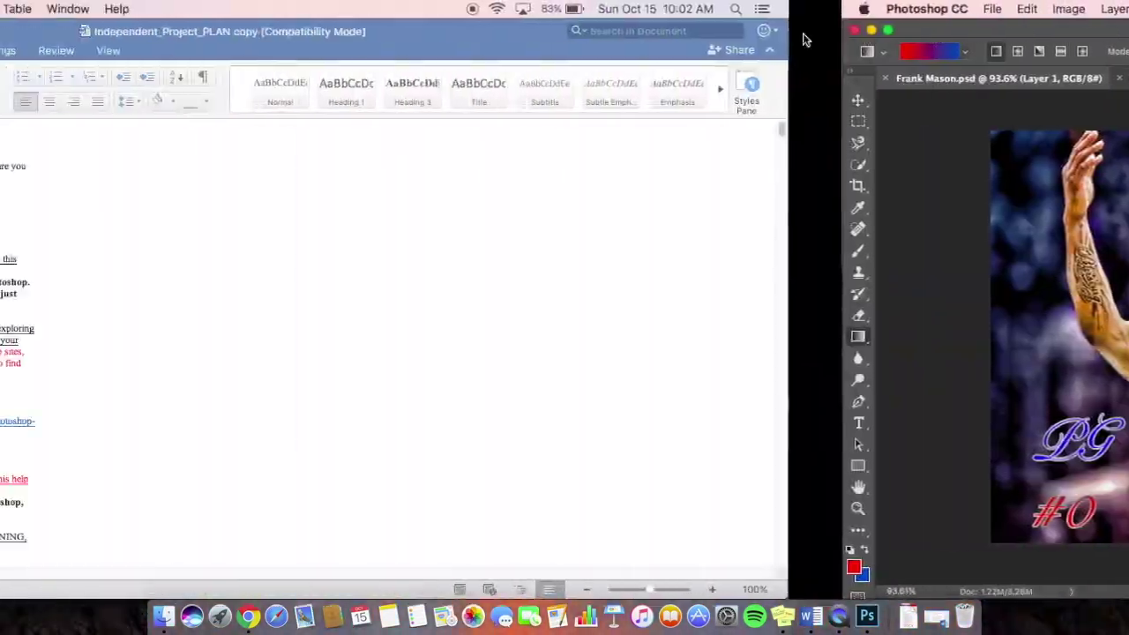
click(322, 35)
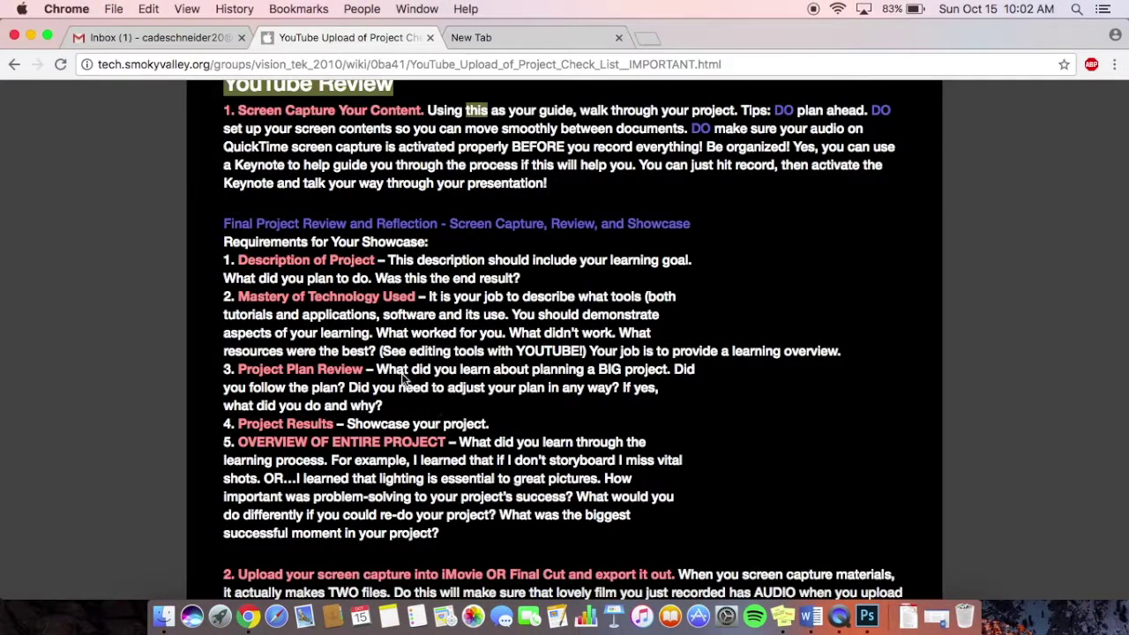
key(ctrl+Right)
key(ctrl+Right)
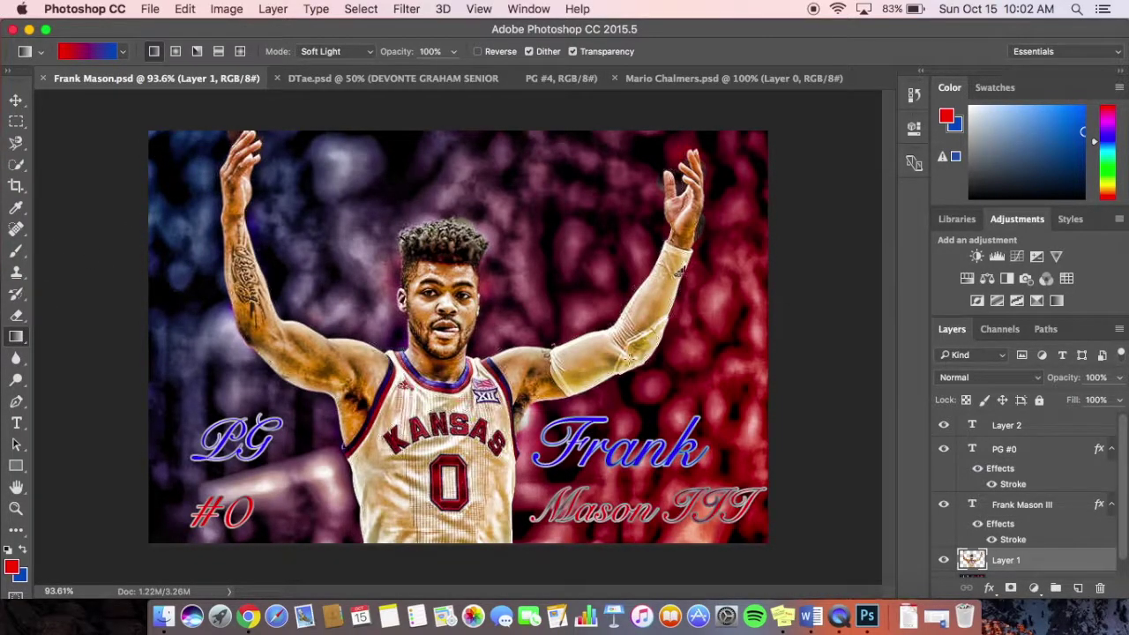
scroll(1076, 519, down, 1)
click(1048, 568)
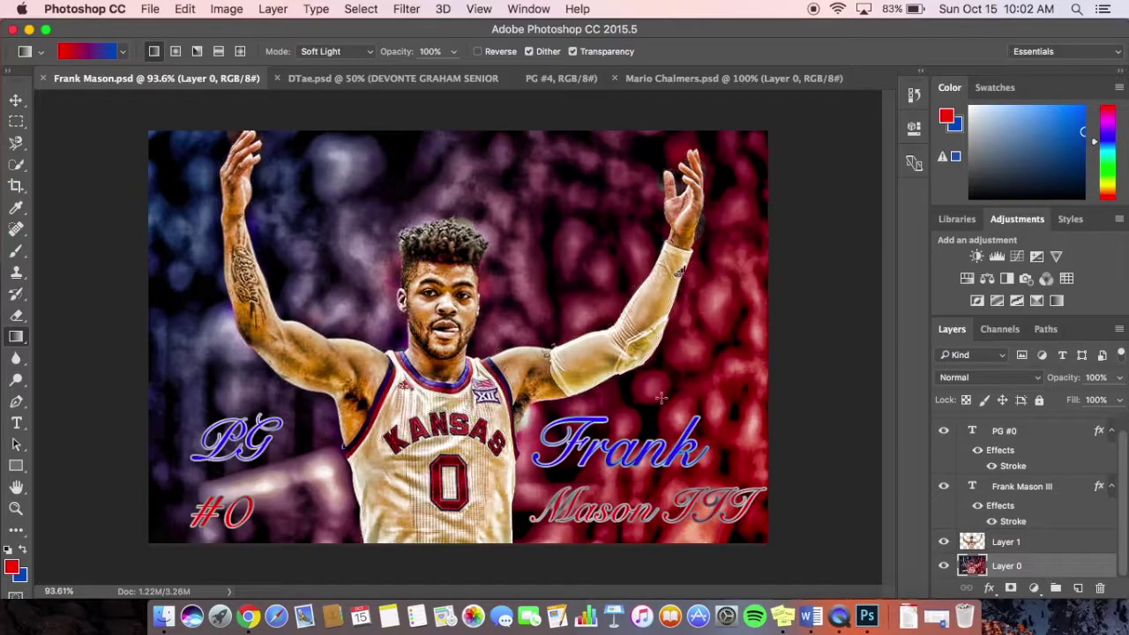
drag(148, 131, 768, 548)
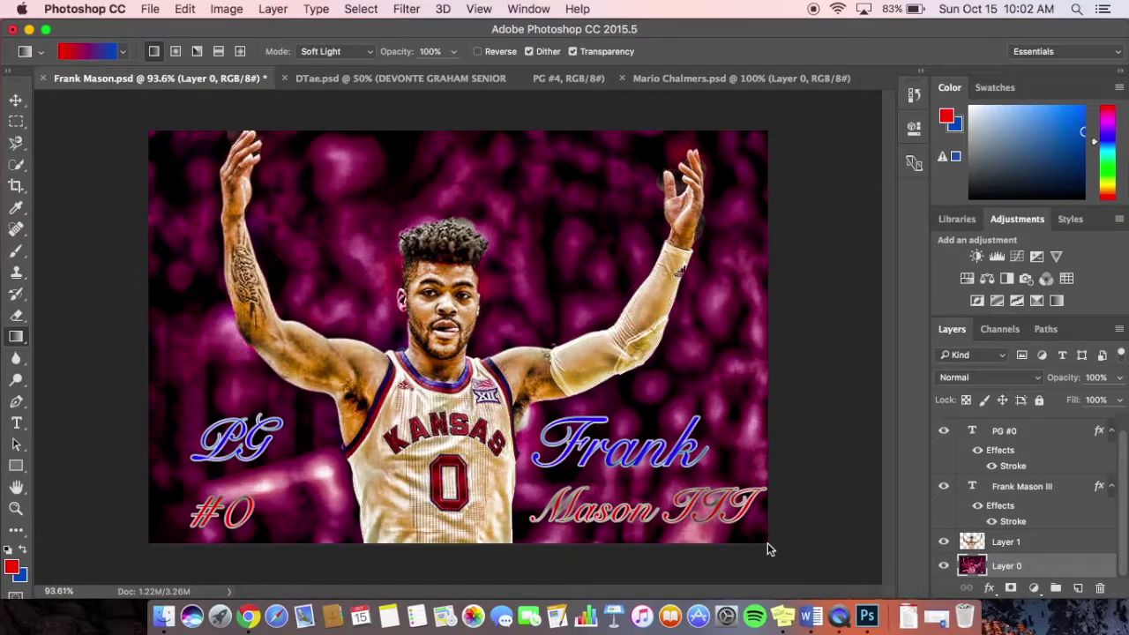
key(super+z)
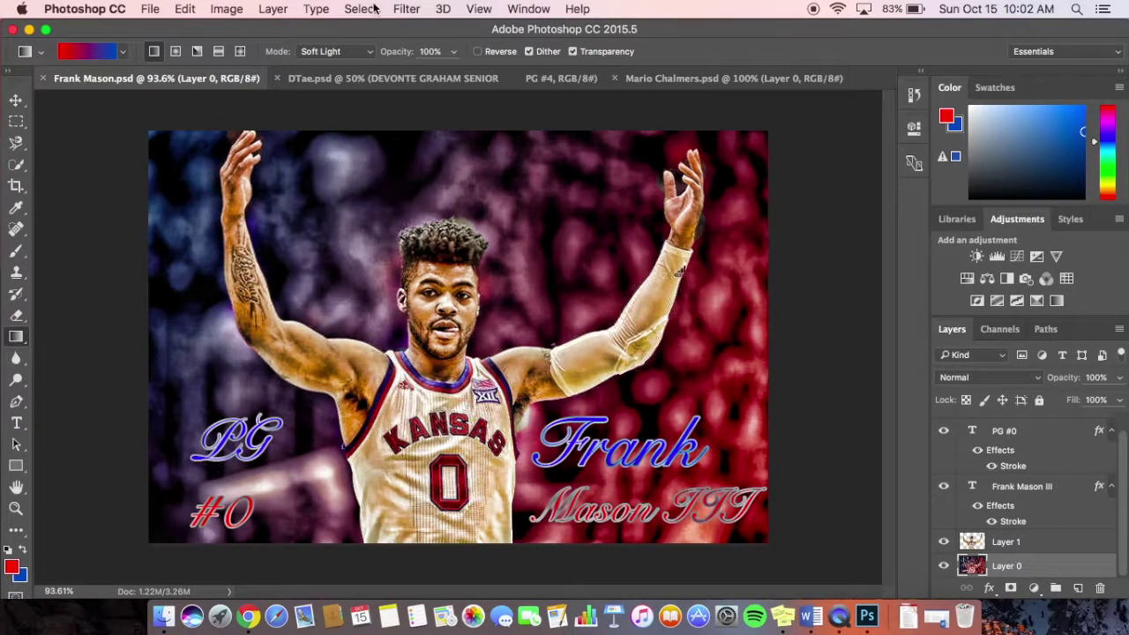
click(123, 52)
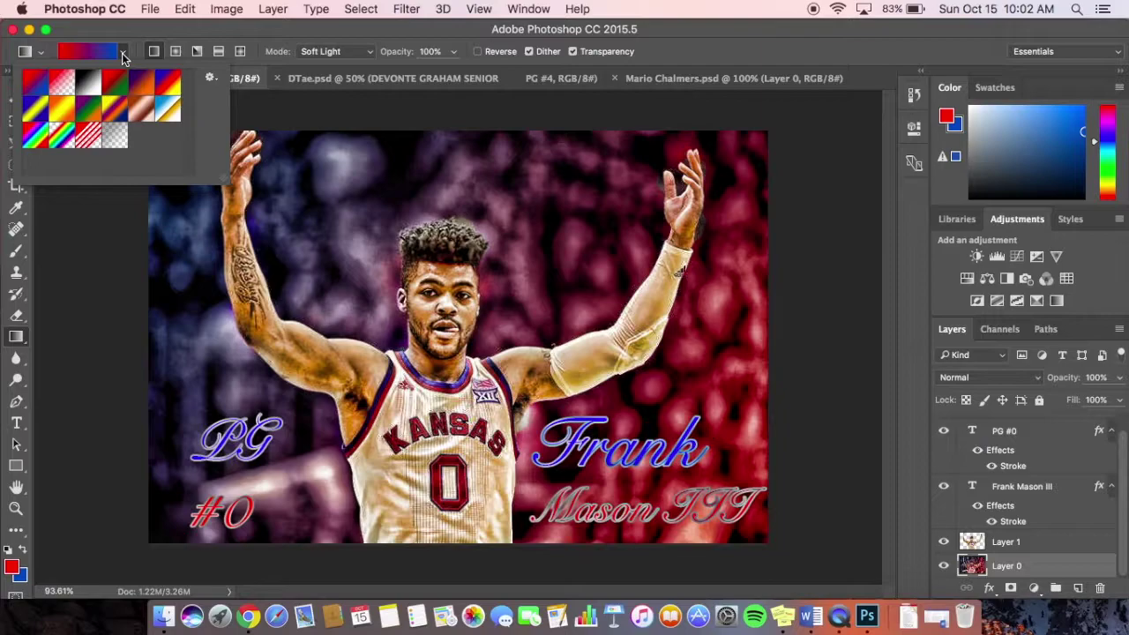
click(123, 52)
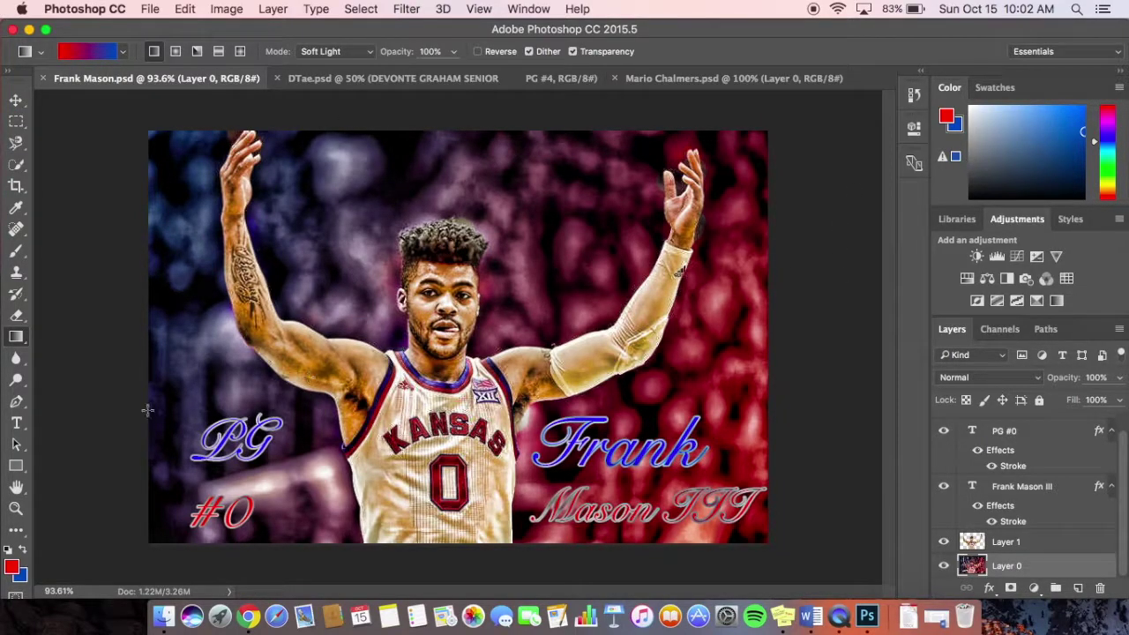
click(24, 550)
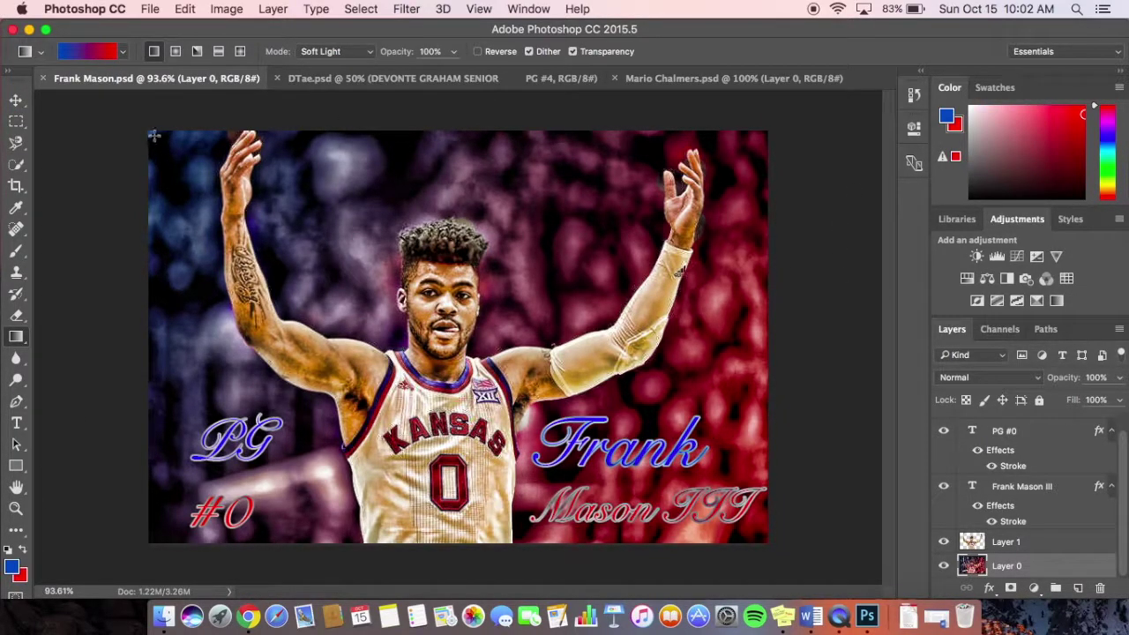
drag(148, 129, 768, 543)
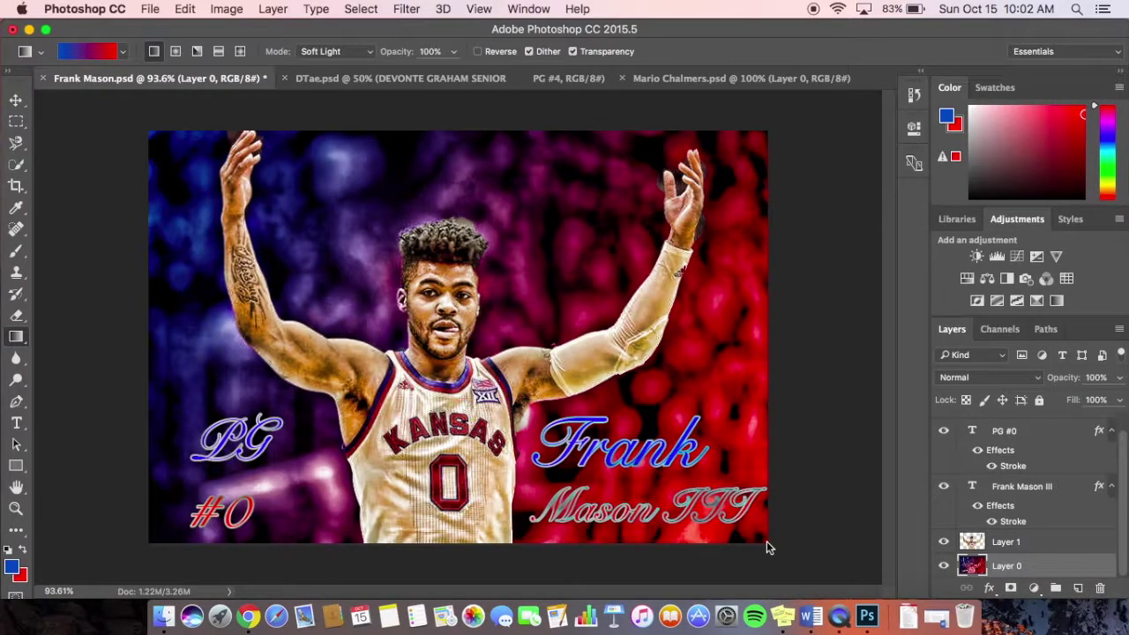
key(super+z)
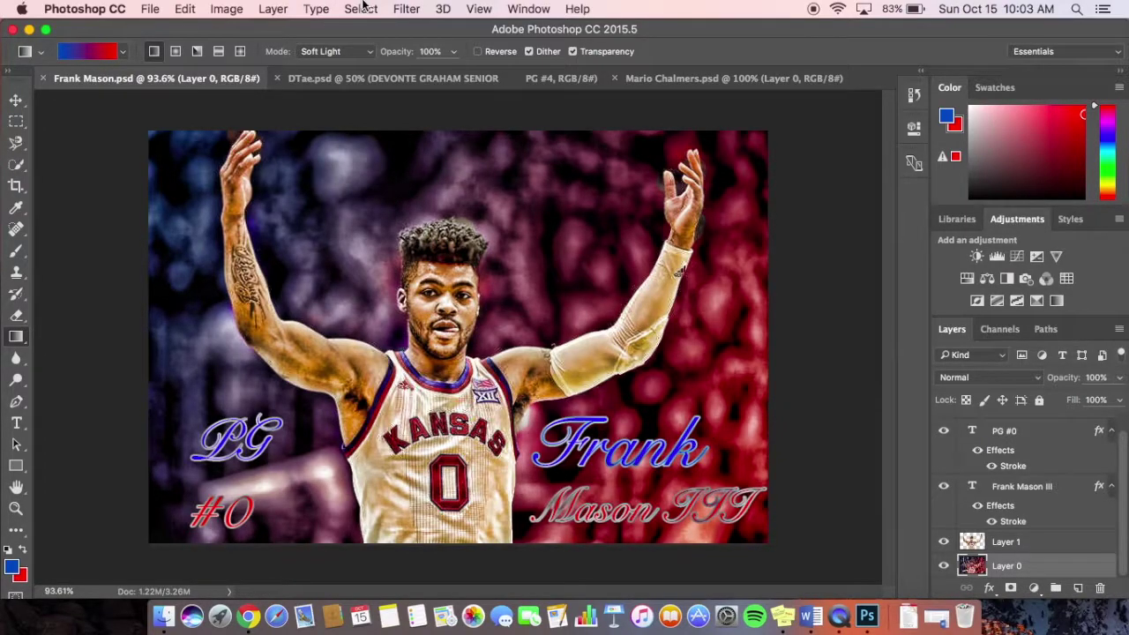
click(420, 8)
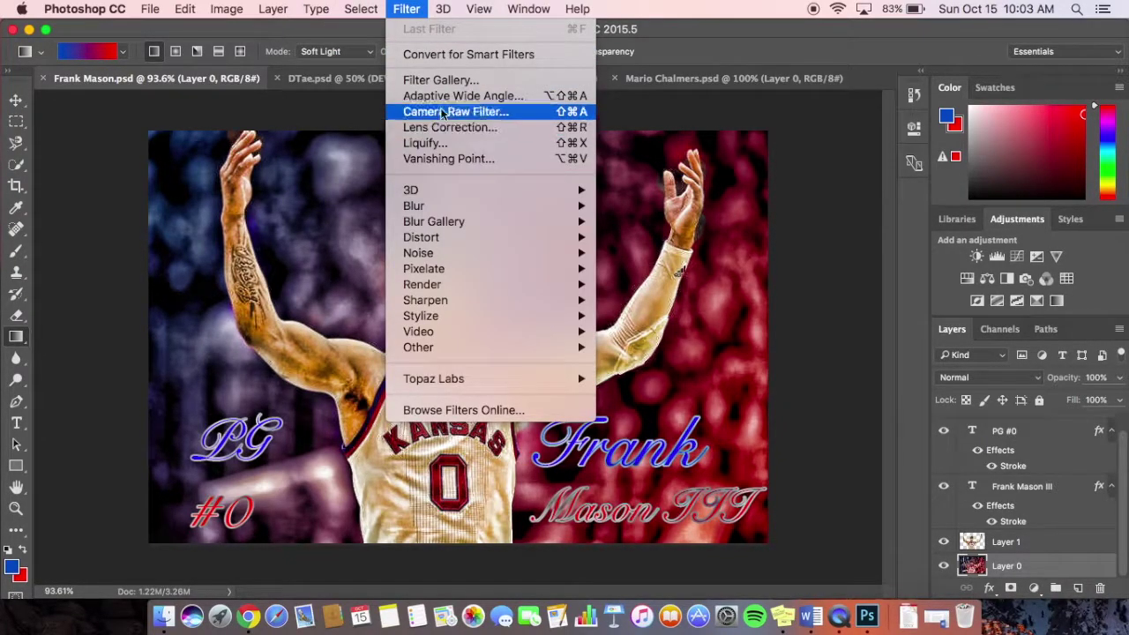
- Launch the Topaz Adjust 5 filter and start its free trial
mouse_move(464, 381)
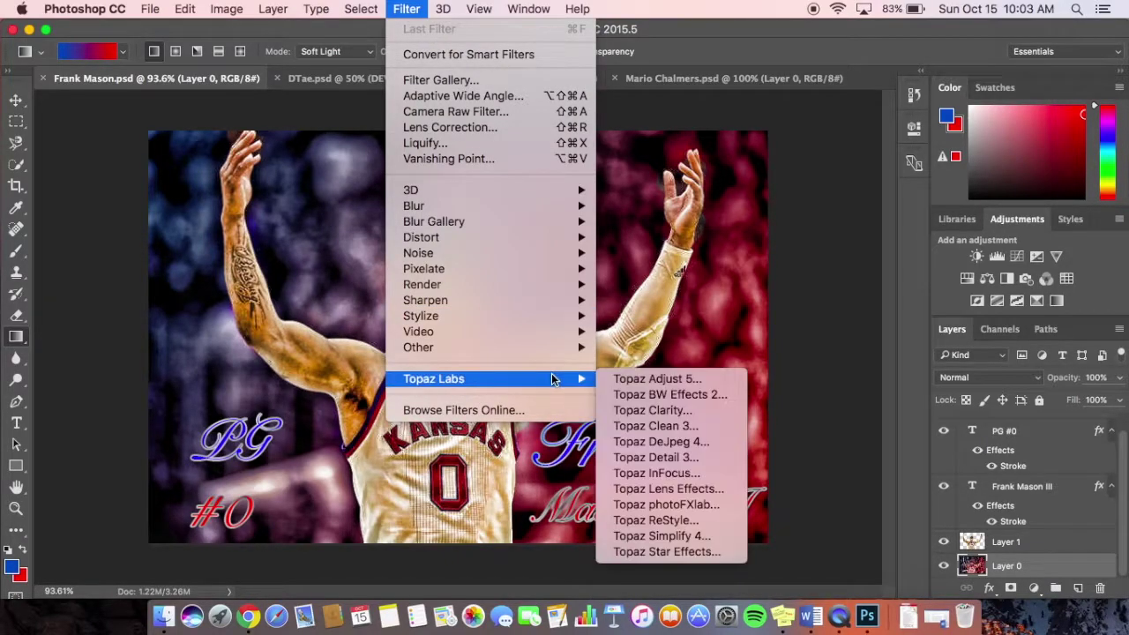
click(657, 378)
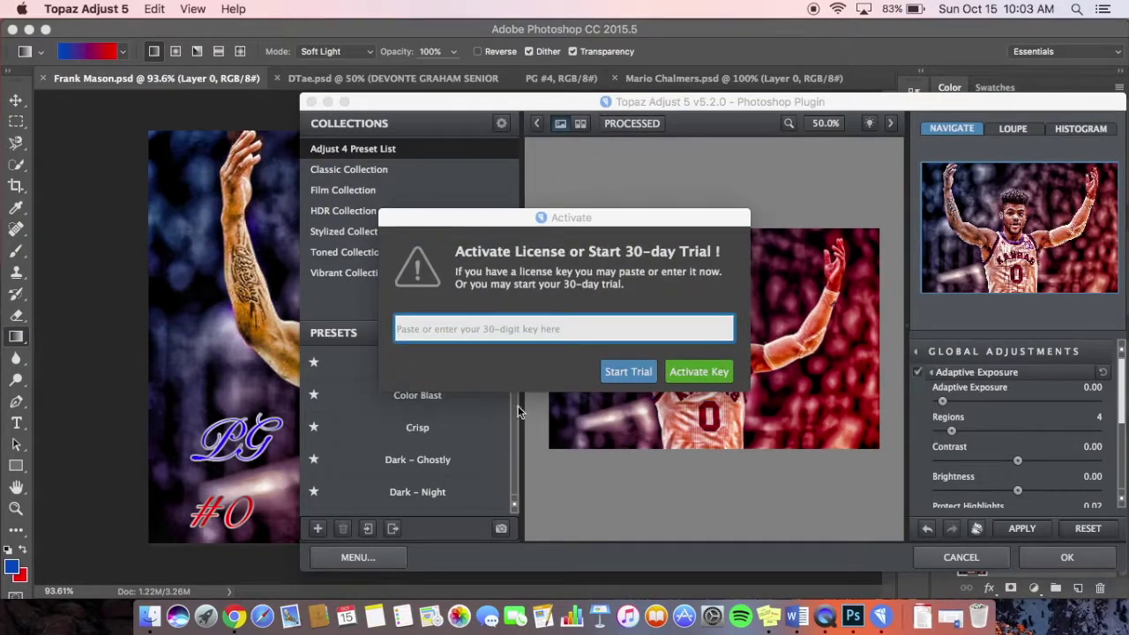
drag(602, 227, 248, 103)
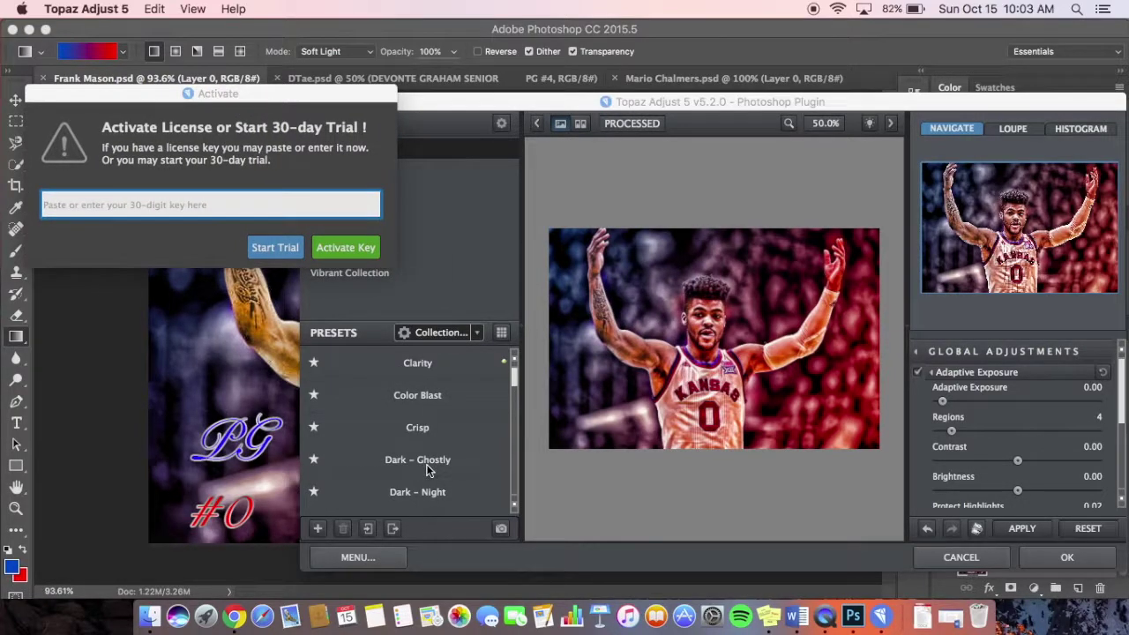
click(275, 248)
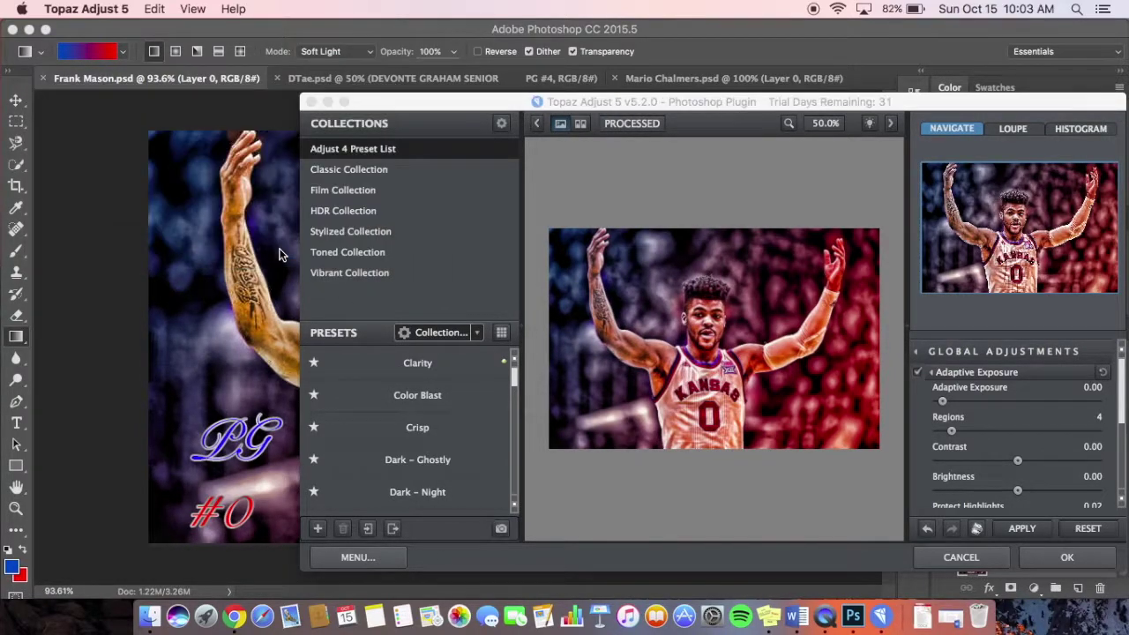
- Preview the Psychedelic preset on the Frank Mason photo, then cancel the plugin
scroll(405, 366, down, 4)
scroll(405, 365, down, 10)
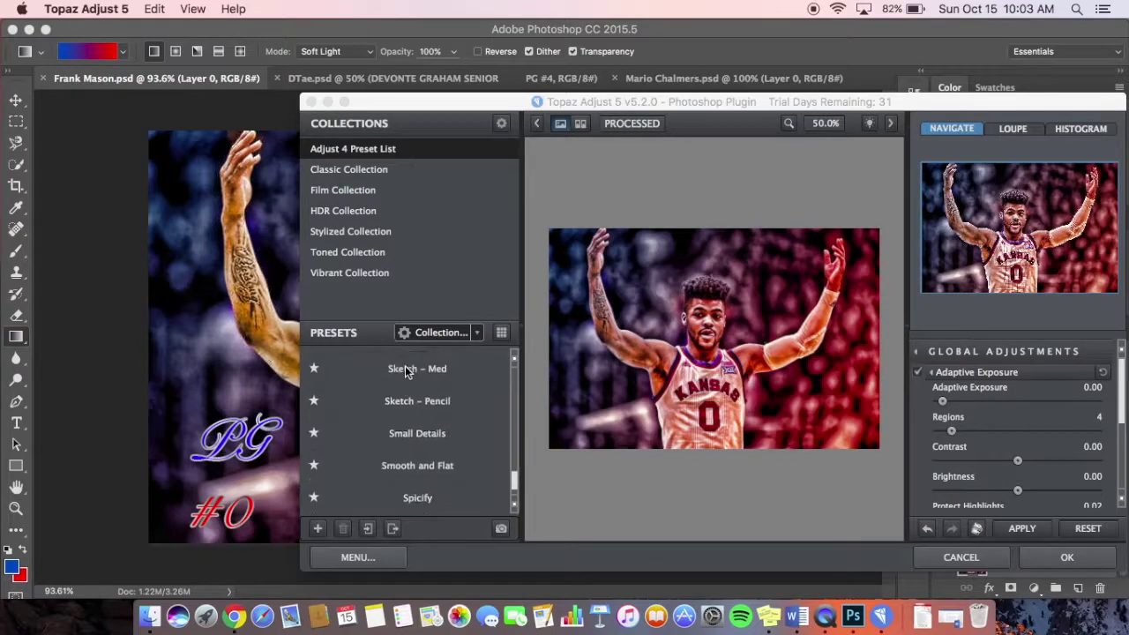
scroll(435, 438, up, 1)
scroll(435, 438, up, 5)
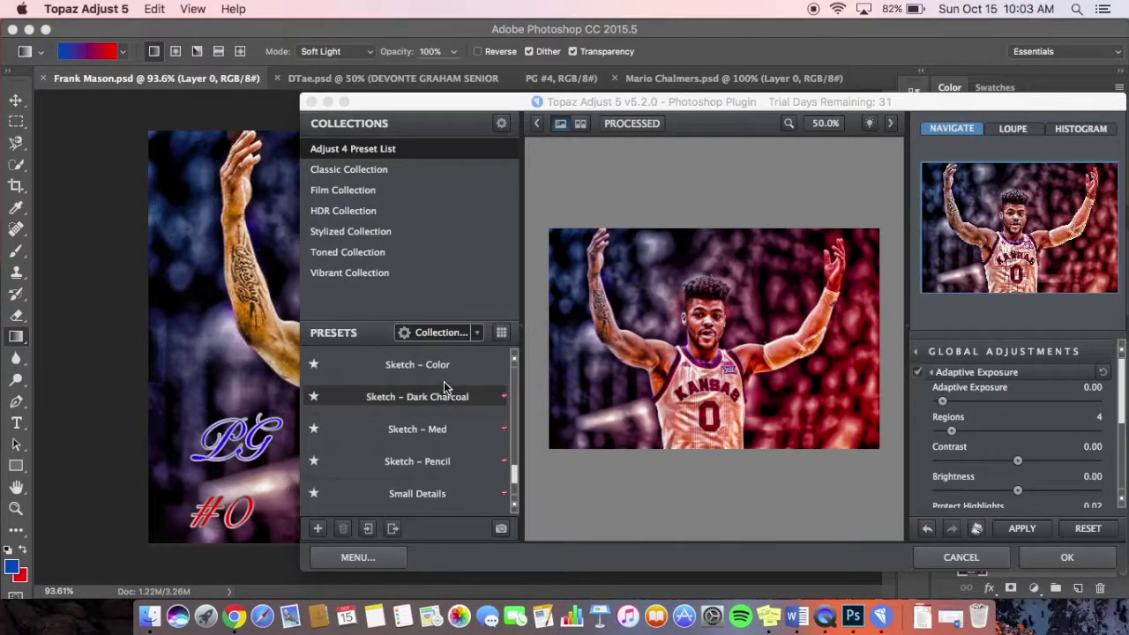
scroll(444, 388, up, 1)
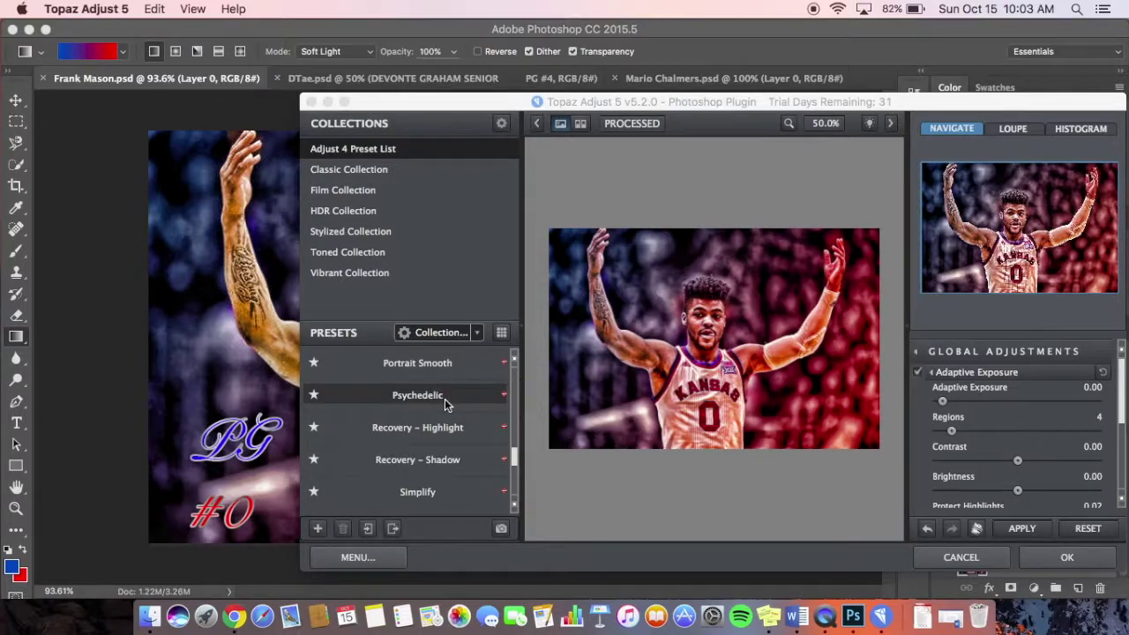
click(444, 398)
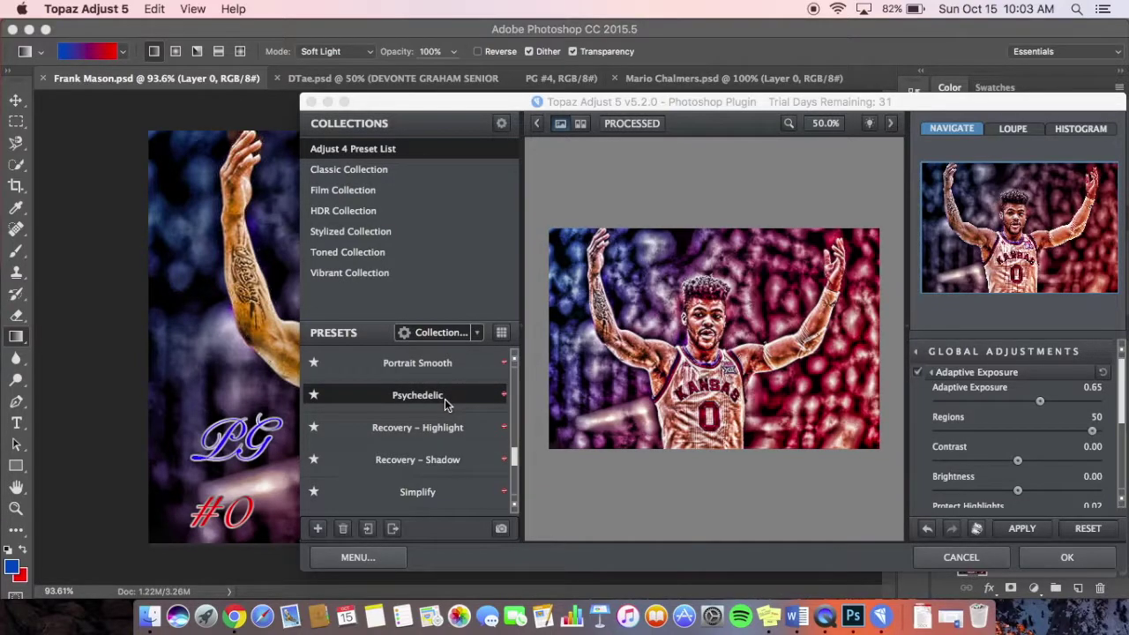
click(960, 557)
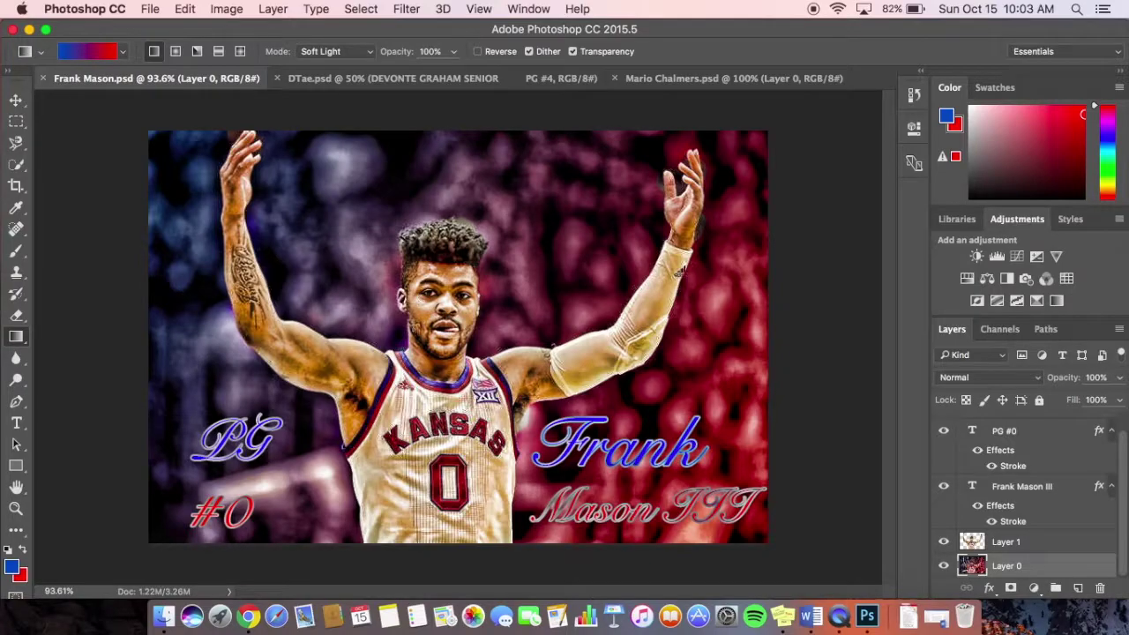
- Read the project showcase checklist in Chrome, then move to the Word project plan
key(ctrl+Left)
key(ctrl+Left)
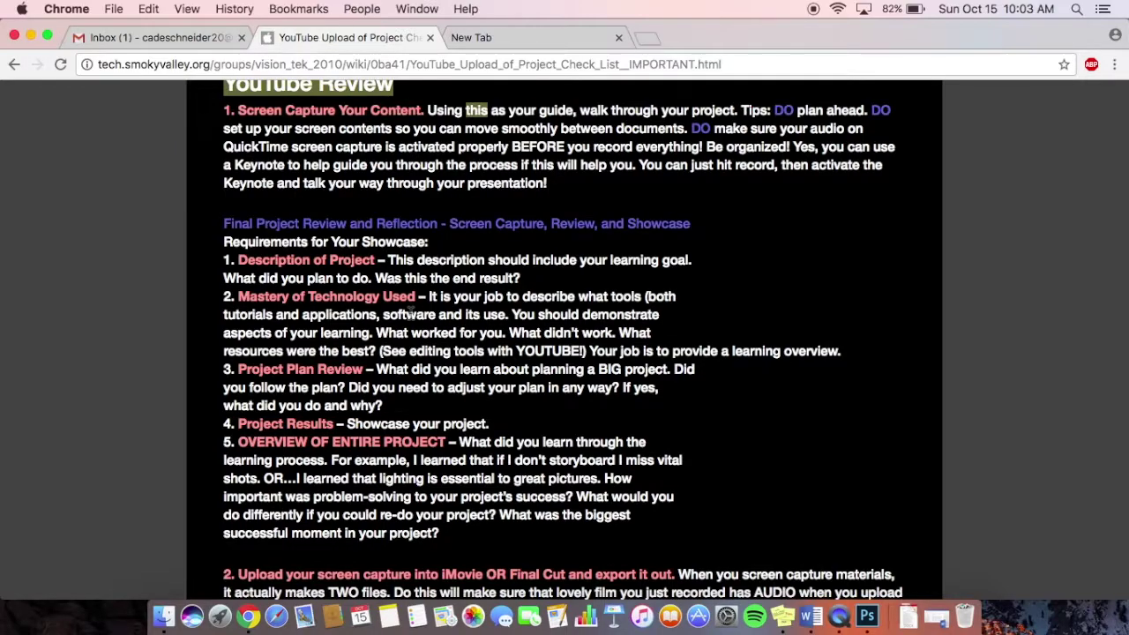
key(ctrl+Right)
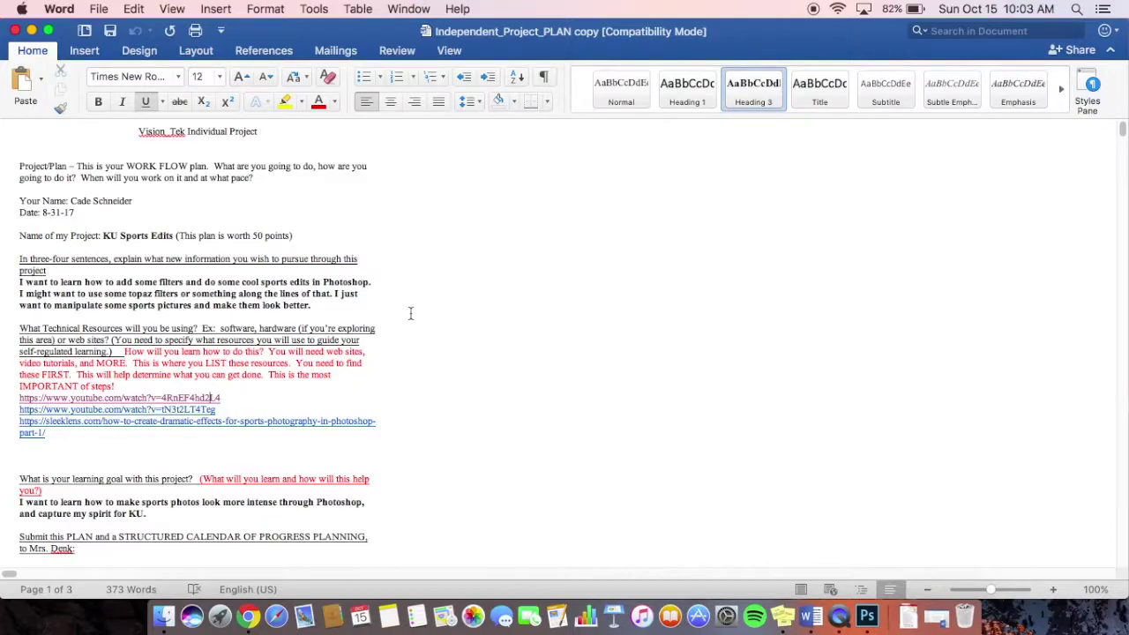
- Swipe from the Word plan to the Frank Mason.psd edit in Photoshop
key(ctrl+Right)
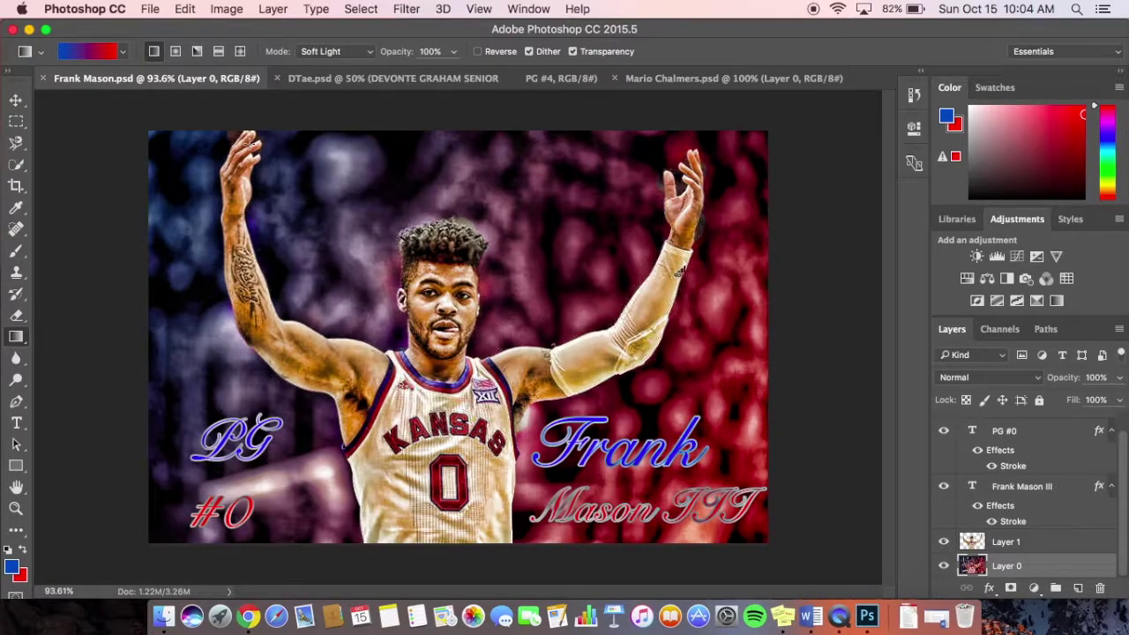
key(ctrl+Left)
key(ctrl+Left)
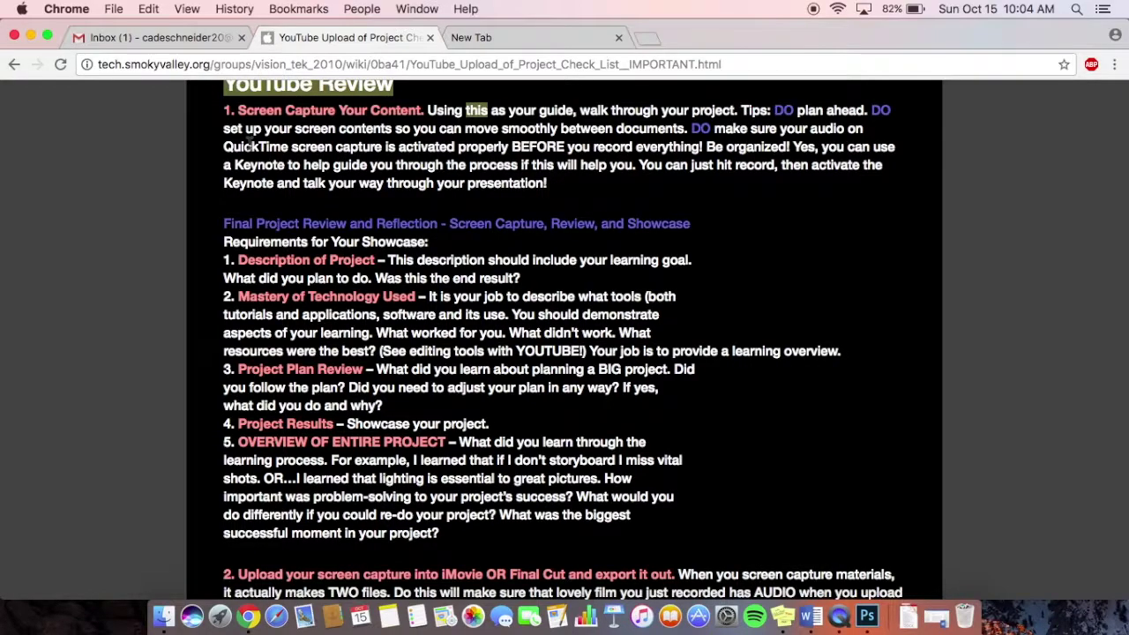
key(ctrl+Right)
scroll(264, 296, down, 10)
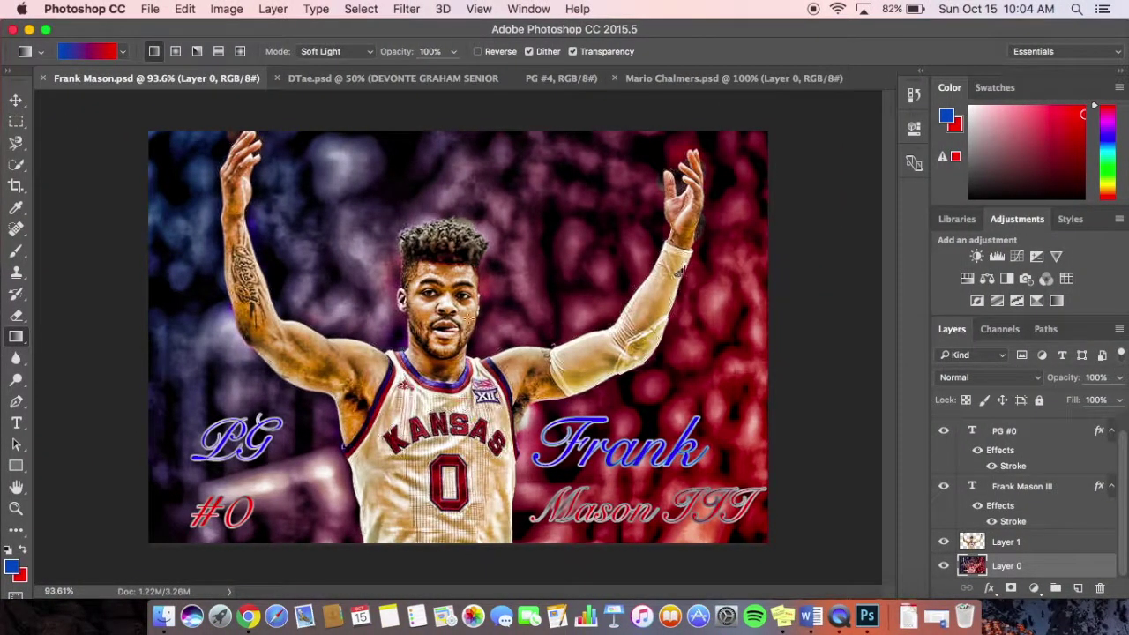
click(432, 79)
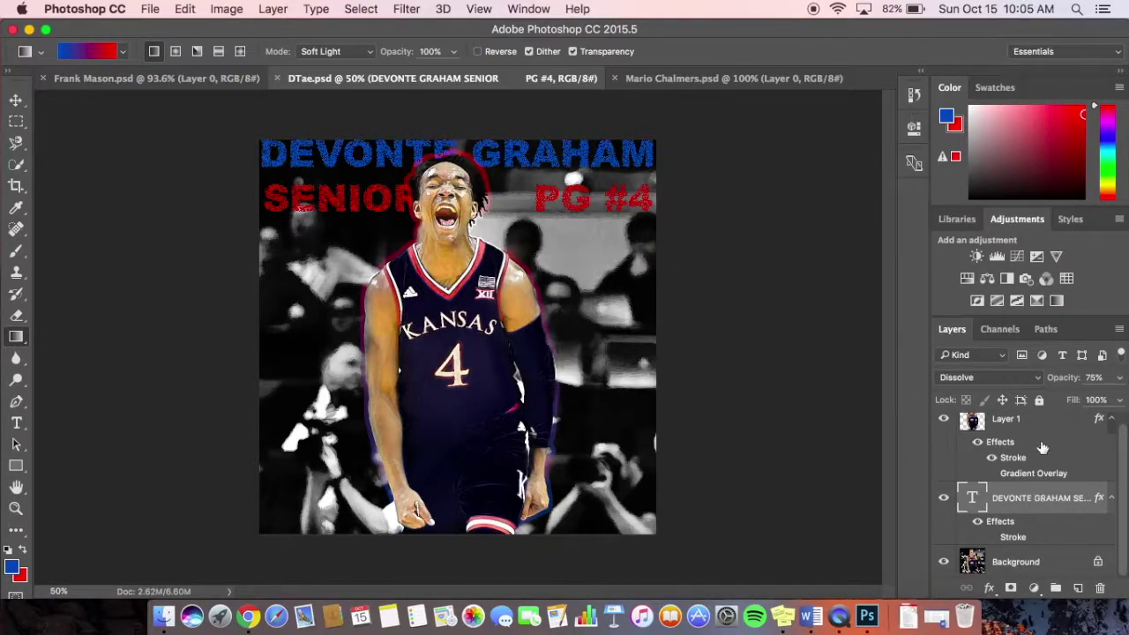
- In DTae.psd, drag the cut-out player on Layer 1 left, then undo the move
click(1039, 569)
scroll(1011, 514, up, 1)
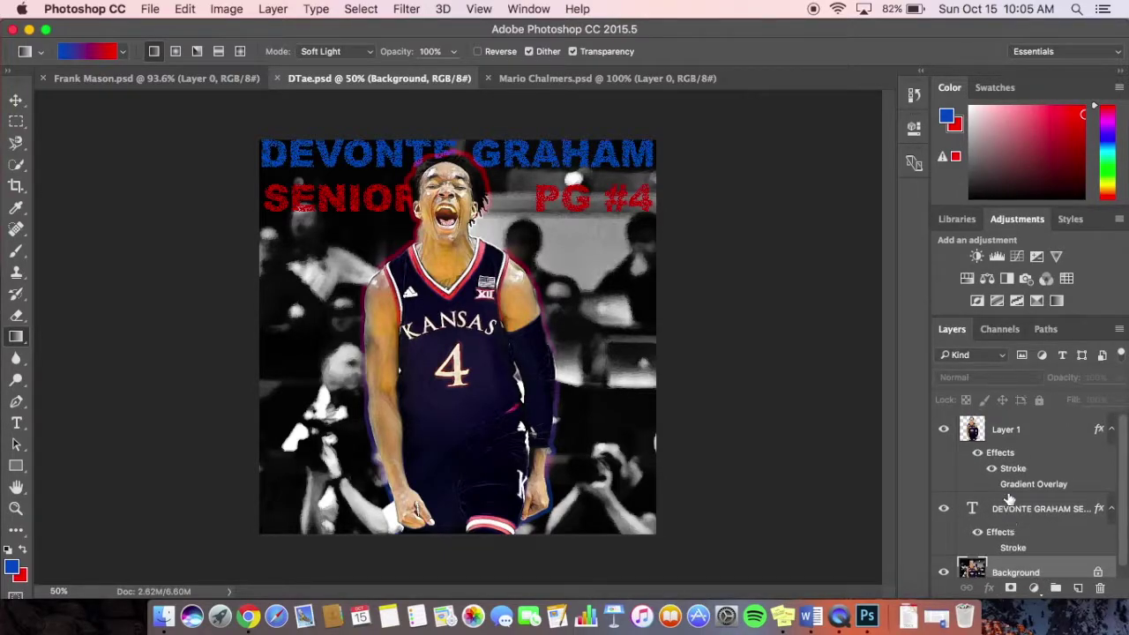
click(1010, 433)
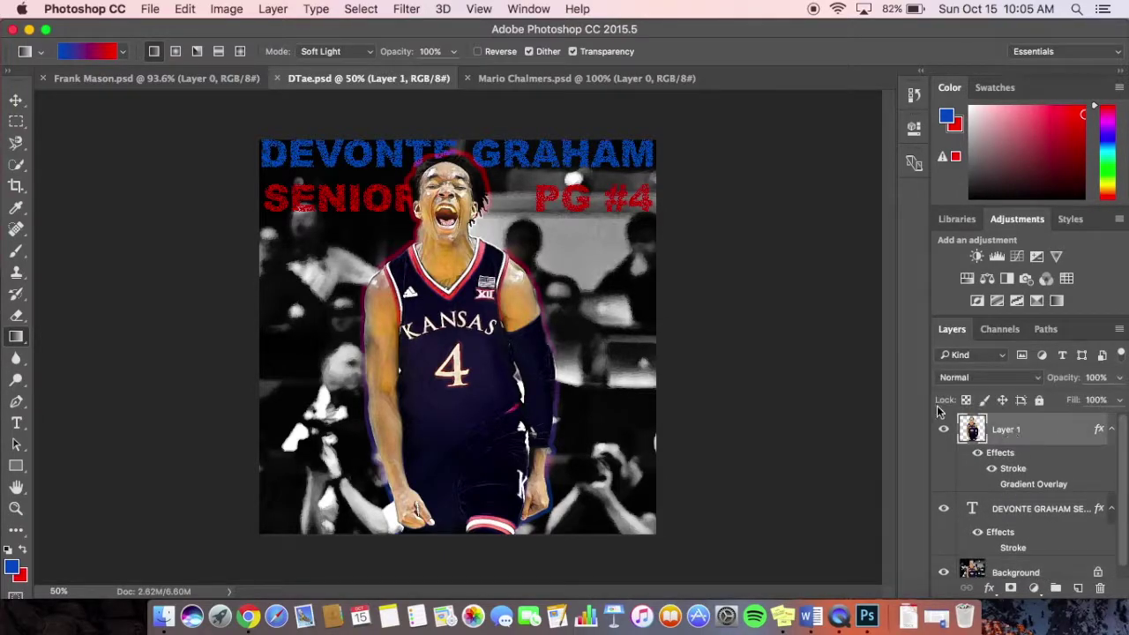
click(15, 100)
drag(408, 351, 277, 345)
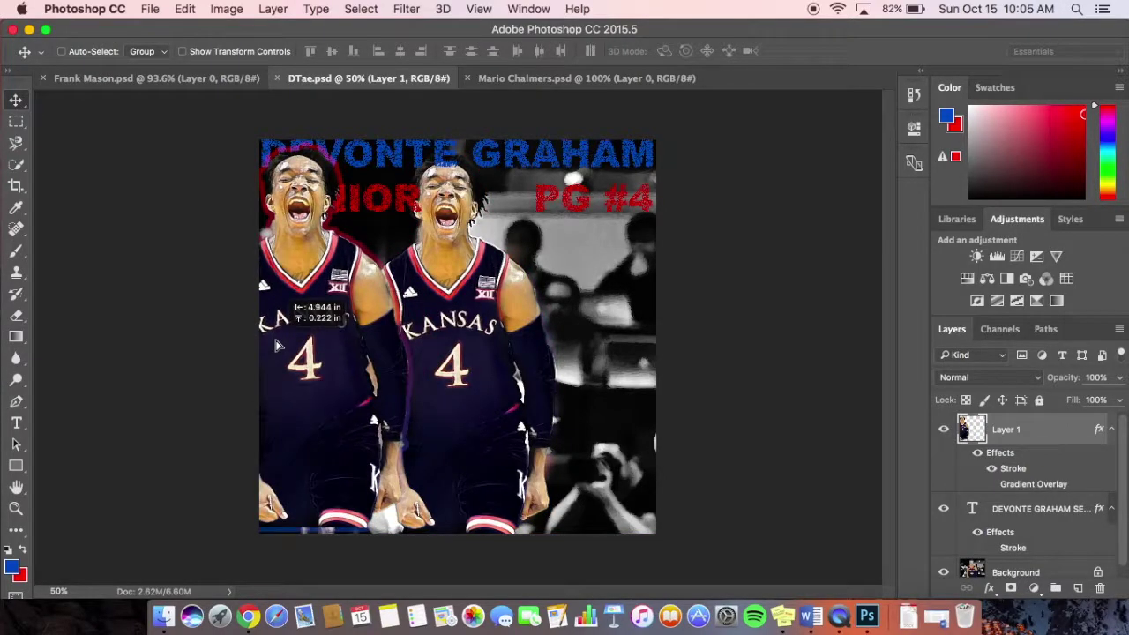
key(super+z)
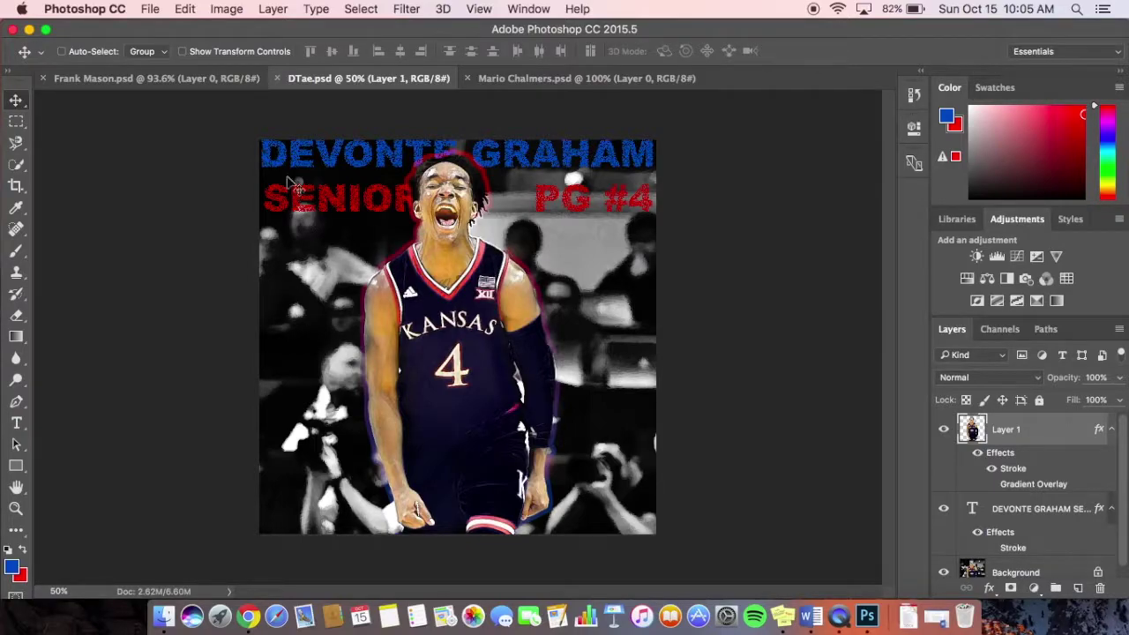
- View Mario Chalmers.psd, hide Photoshop, and select Mario Chalmers Shot.png in the Photoshop IP folder
click(615, 89)
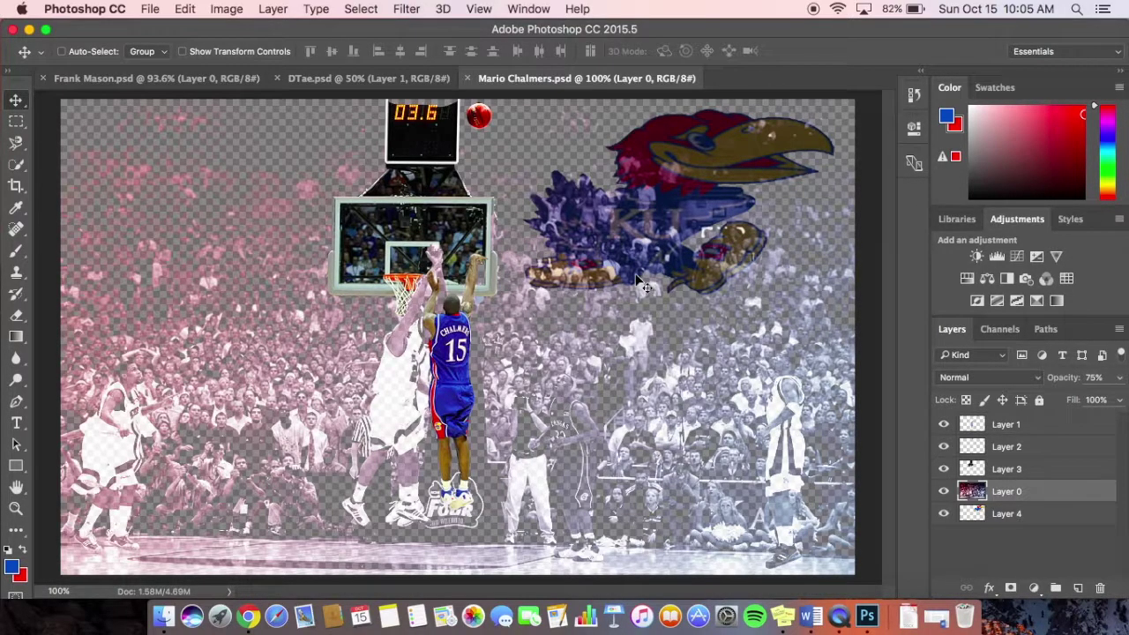
key(super+h)
click(739, 283)
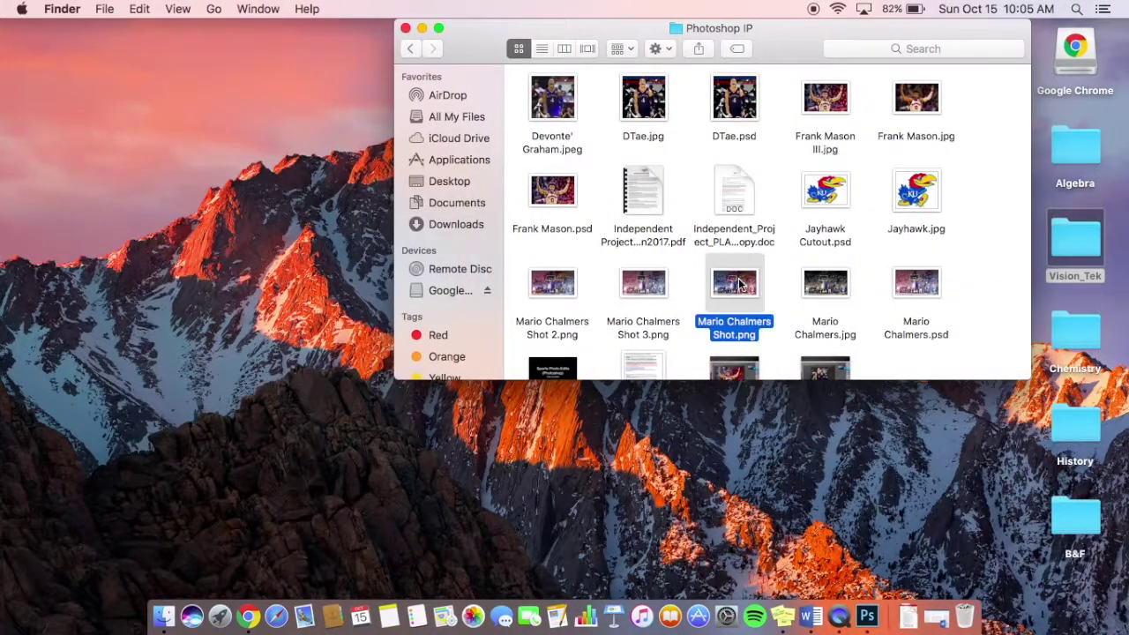
- Quick Look Mario Chalmers Shot.png, flip between Shot 2 and Shot 3, then close the preview
key(space)
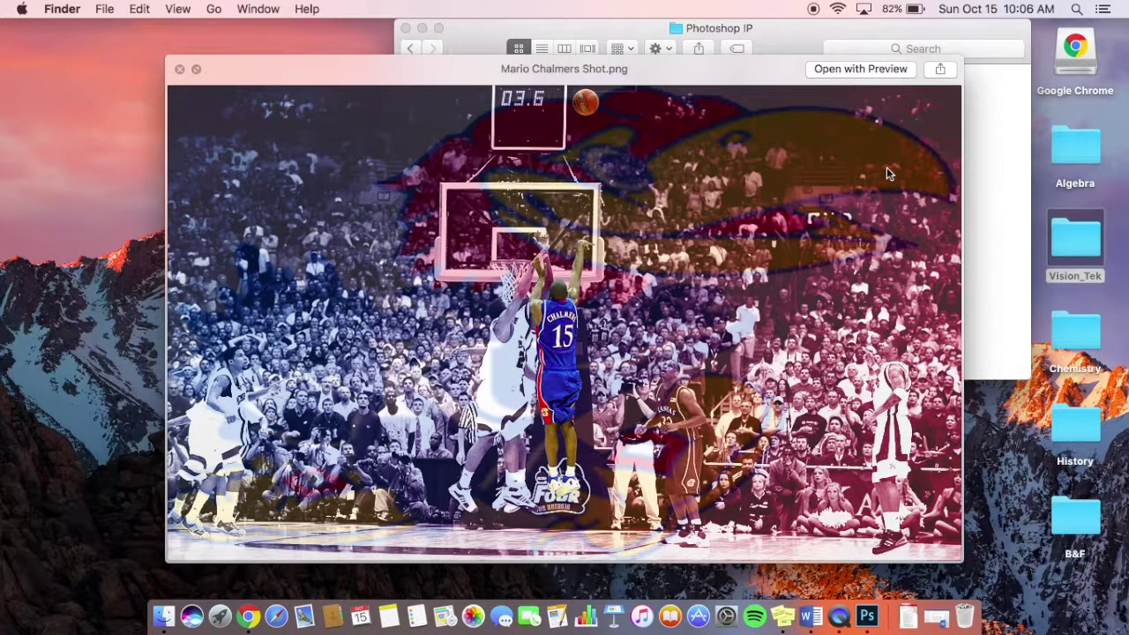
key(Right)
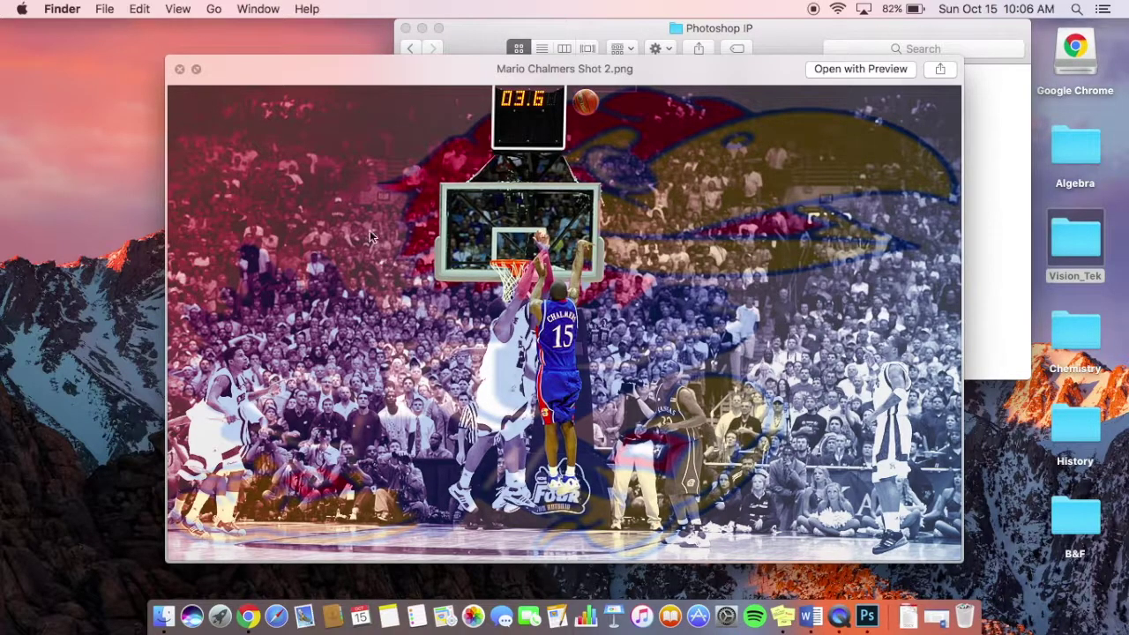
key(Right)
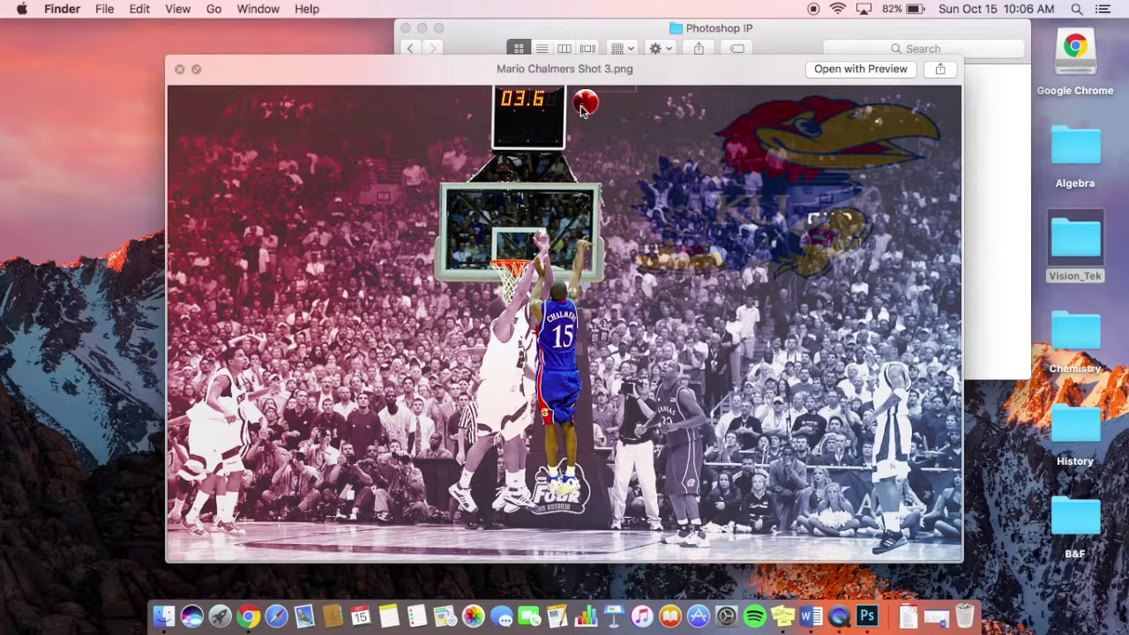
key(Left)
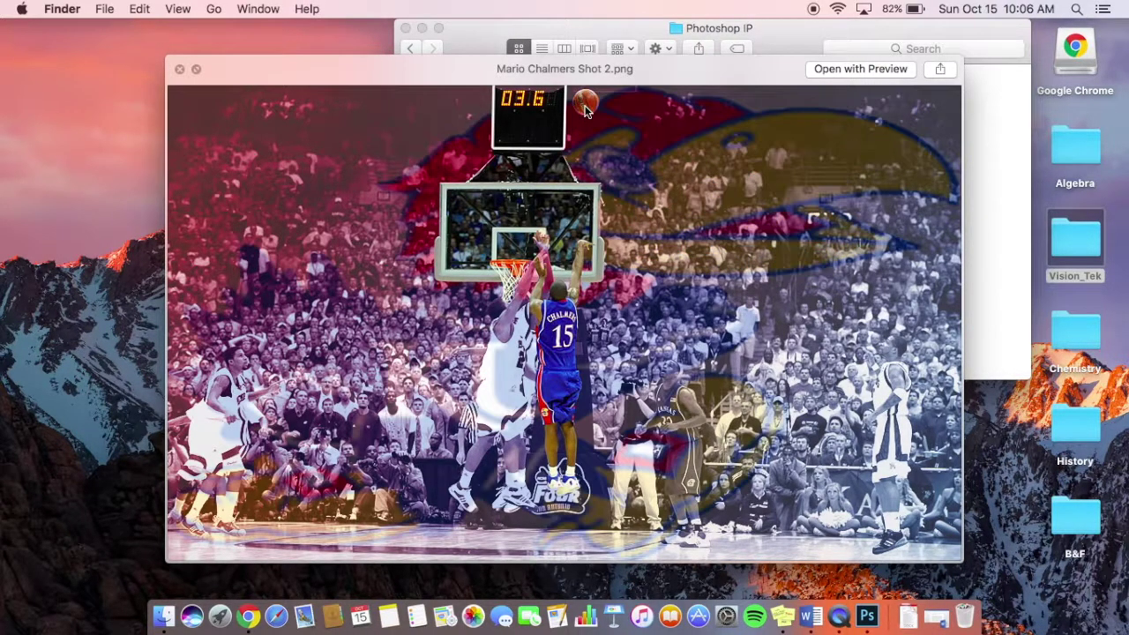
key(Right)
key(Left)
key(Right)
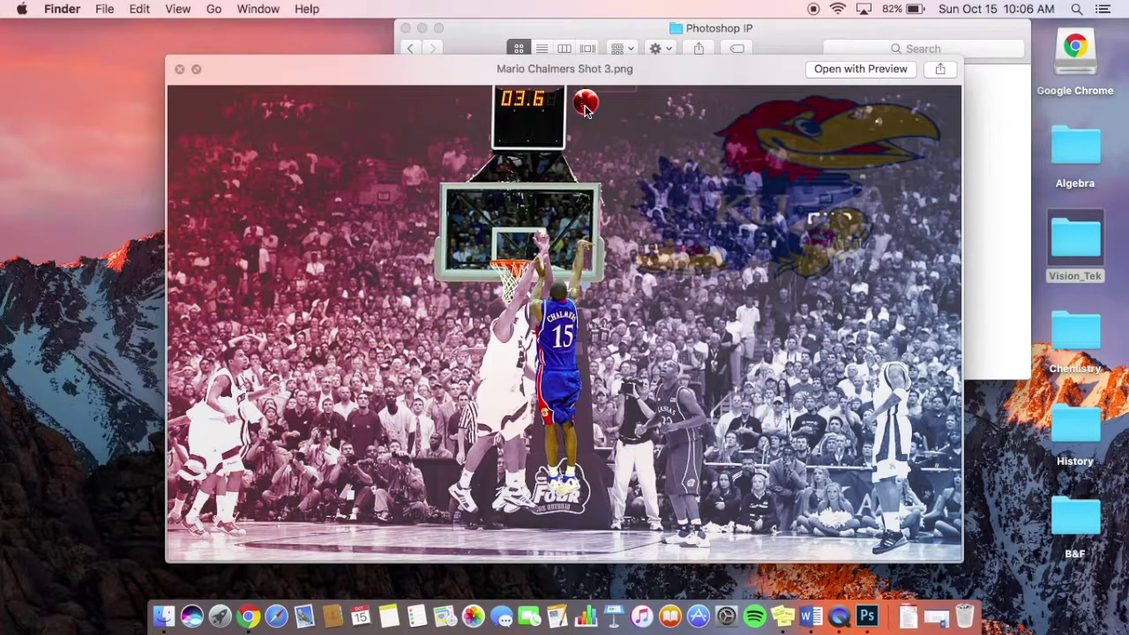
key(Left)
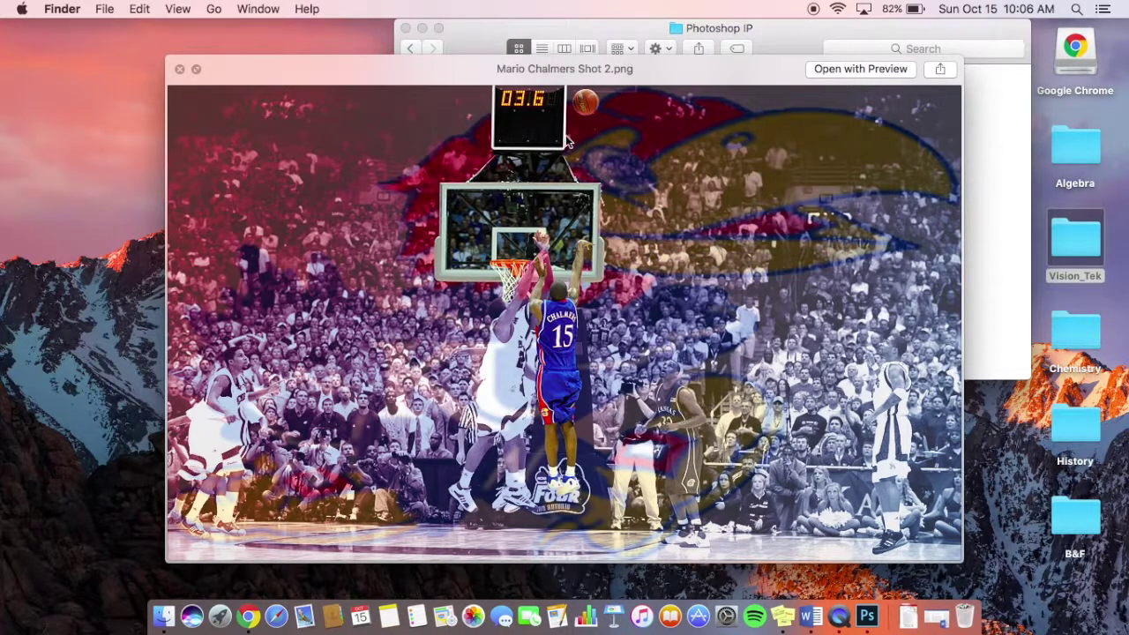
key(Right)
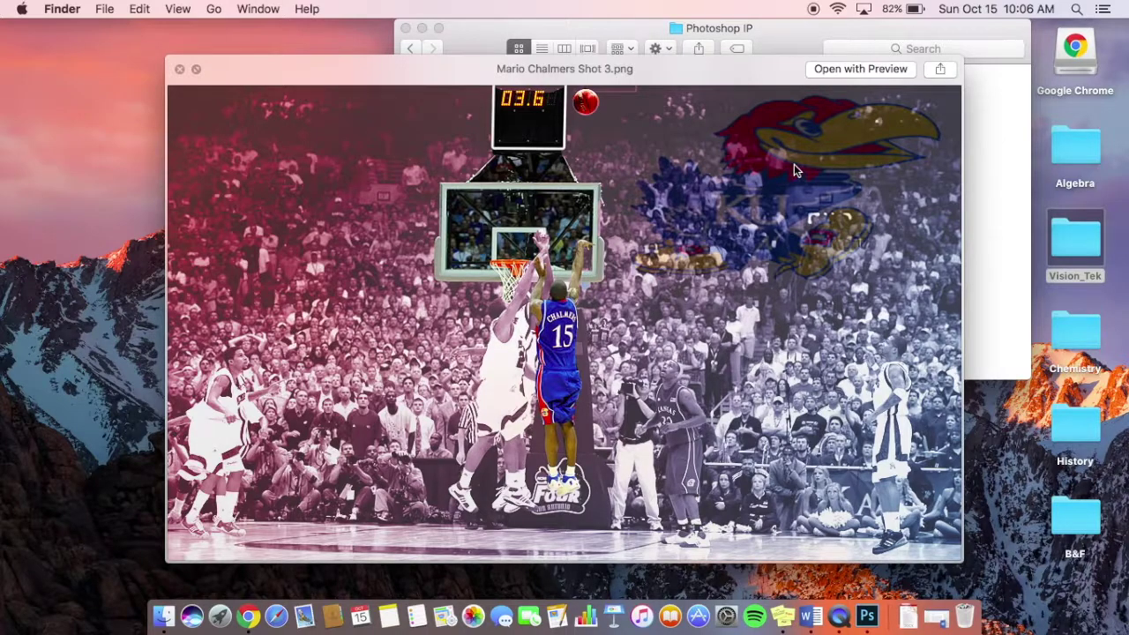
click(178, 69)
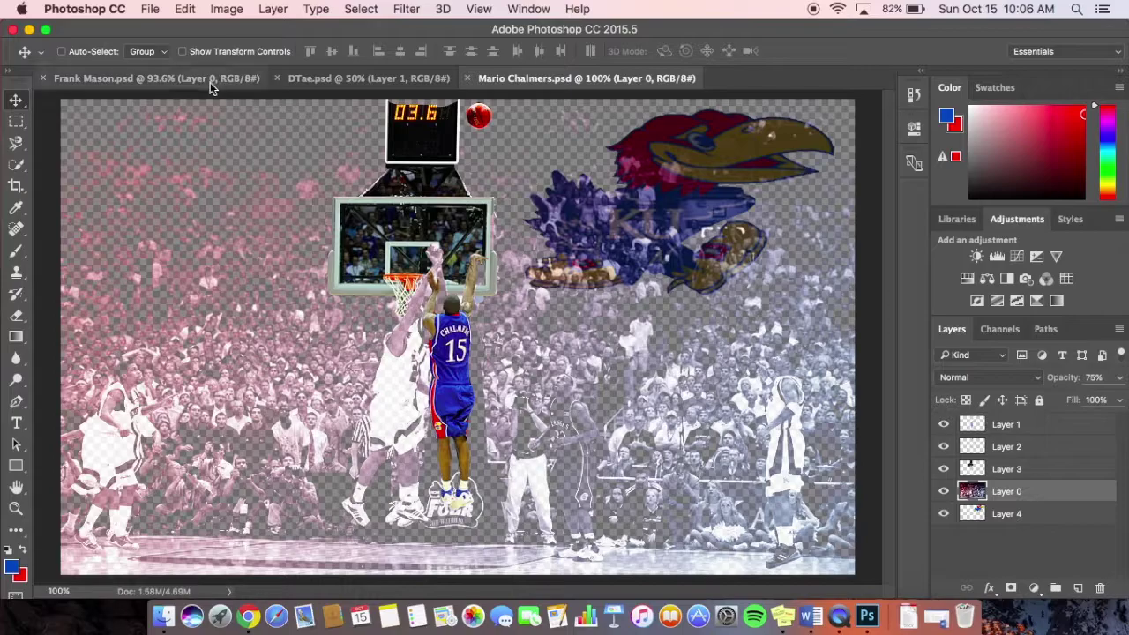
- Flip through the Frank Mason, DTae and Mario Chalmers edits, ending on DTae.psd's Devonte Graham graphic
click(210, 82)
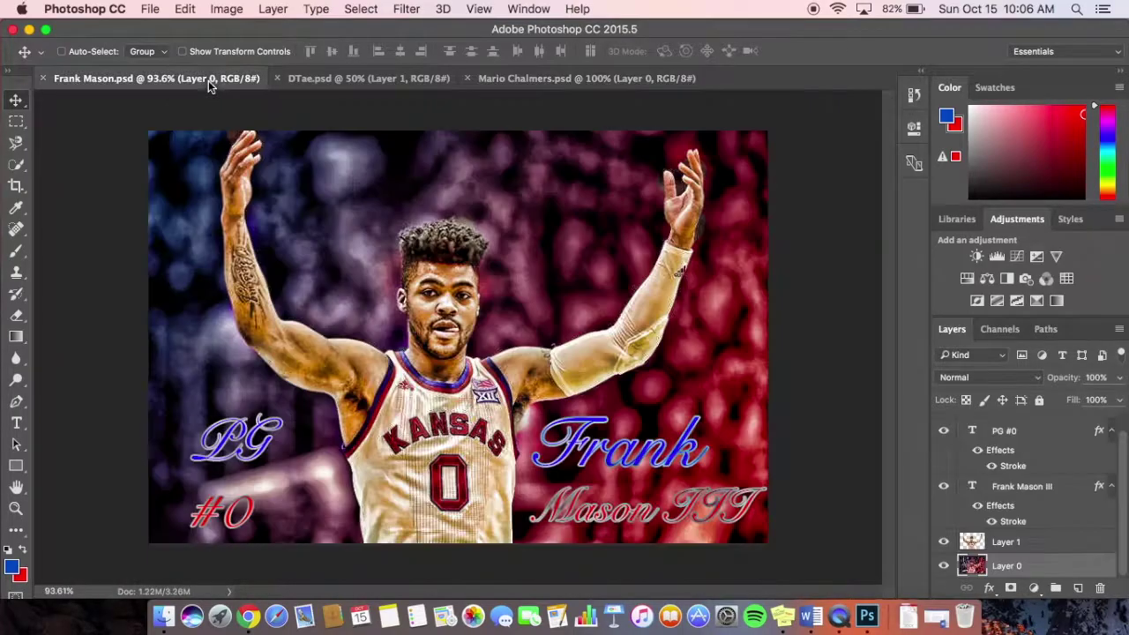
click(374, 79)
click(520, 82)
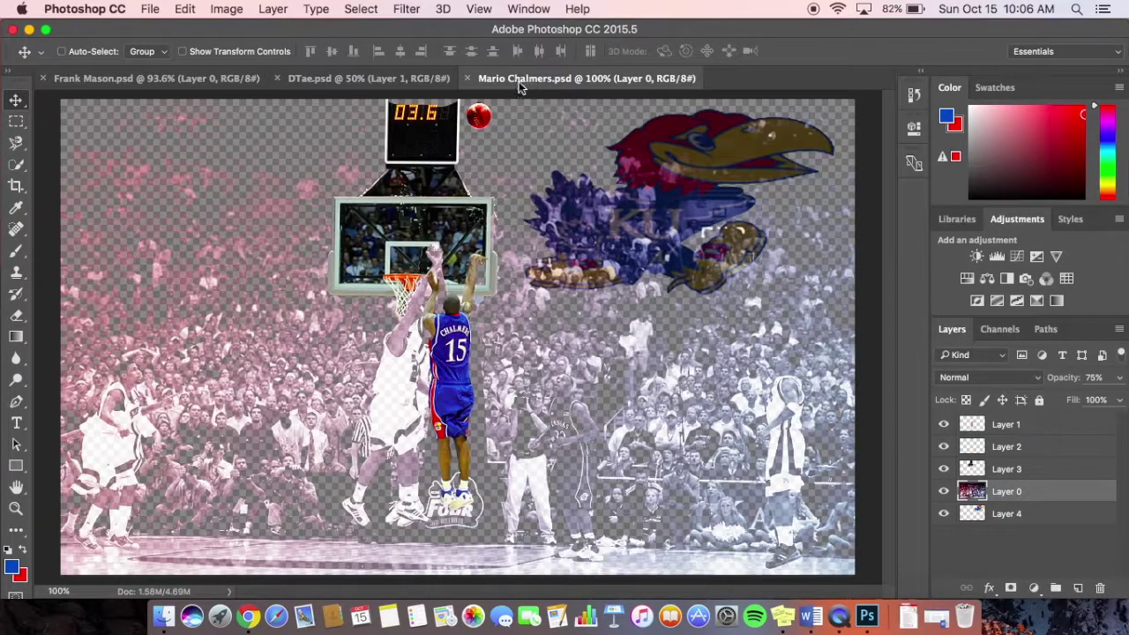
click(401, 80)
click(520, 81)
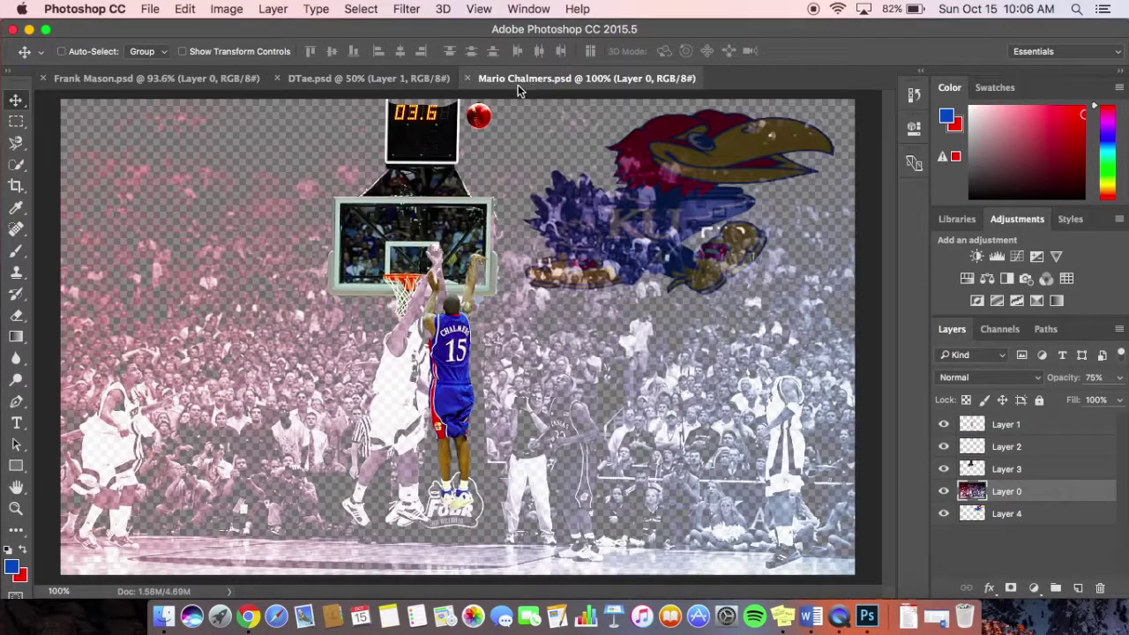
click(375, 78)
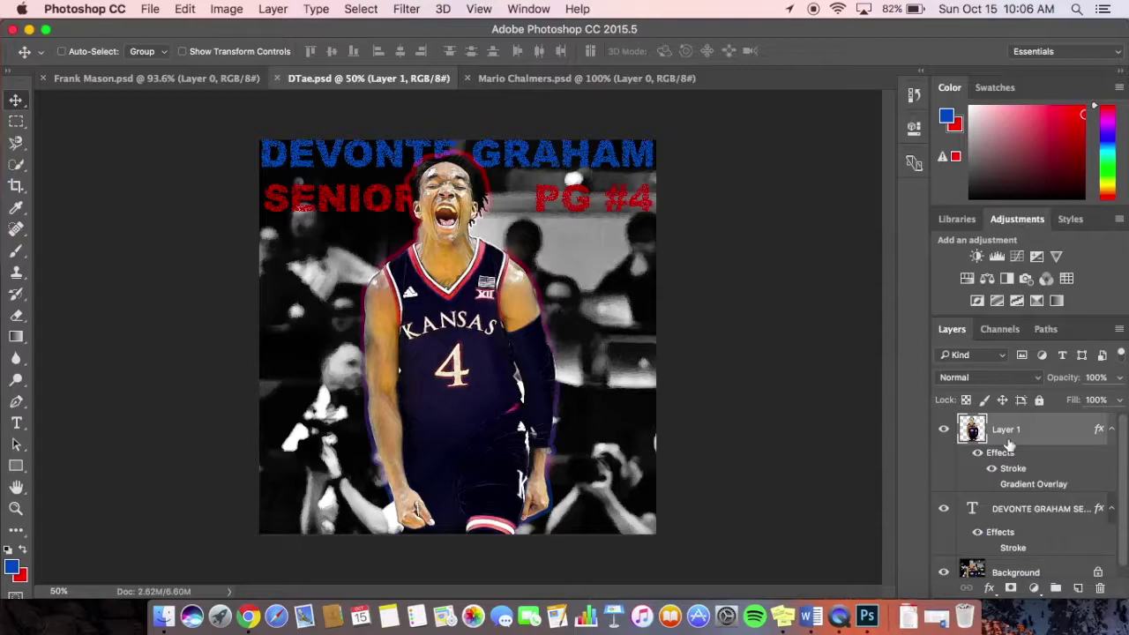
click(991, 470)
click(992, 470)
click(992, 470)
click(992, 469)
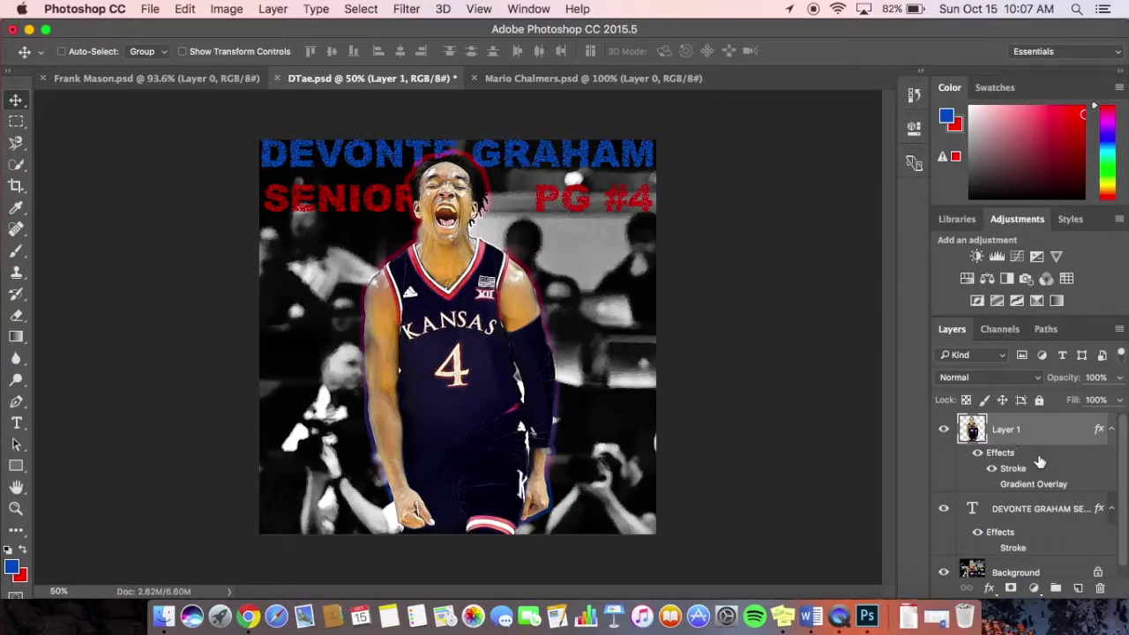
double_click(1006, 430)
double_click(1053, 441)
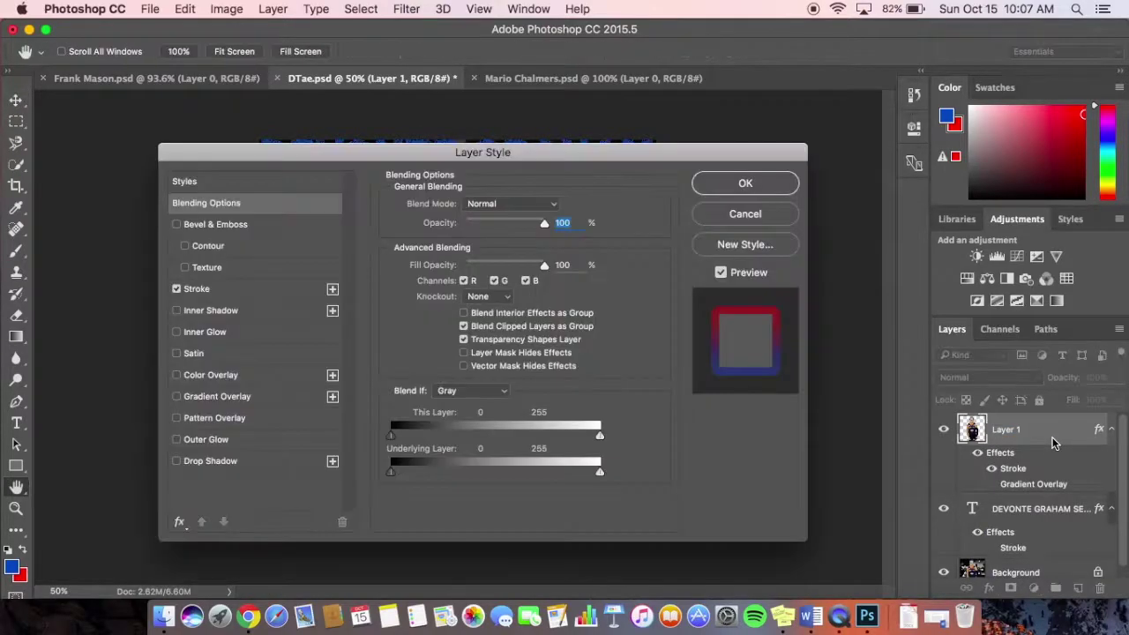
click(209, 291)
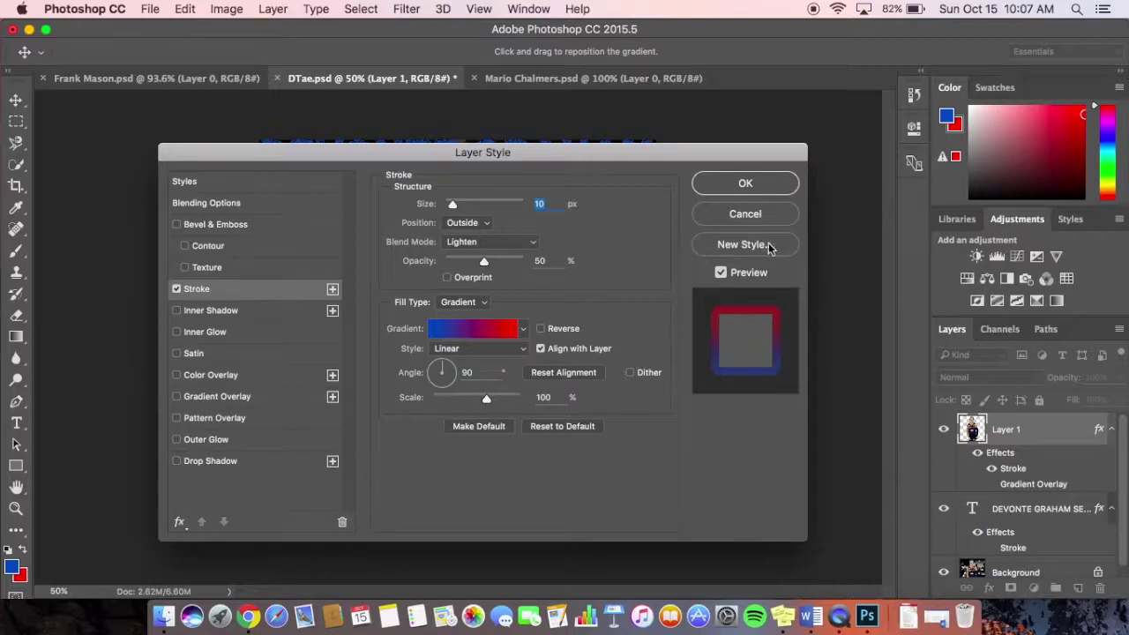
click(745, 214)
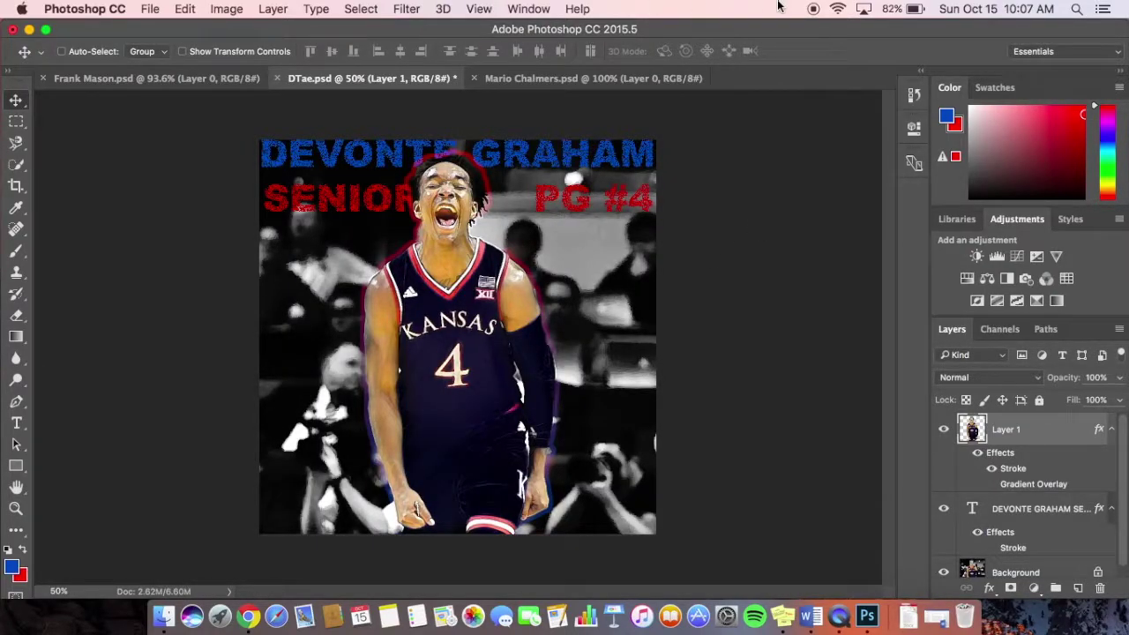
click(813, 9)
click(474, 39)
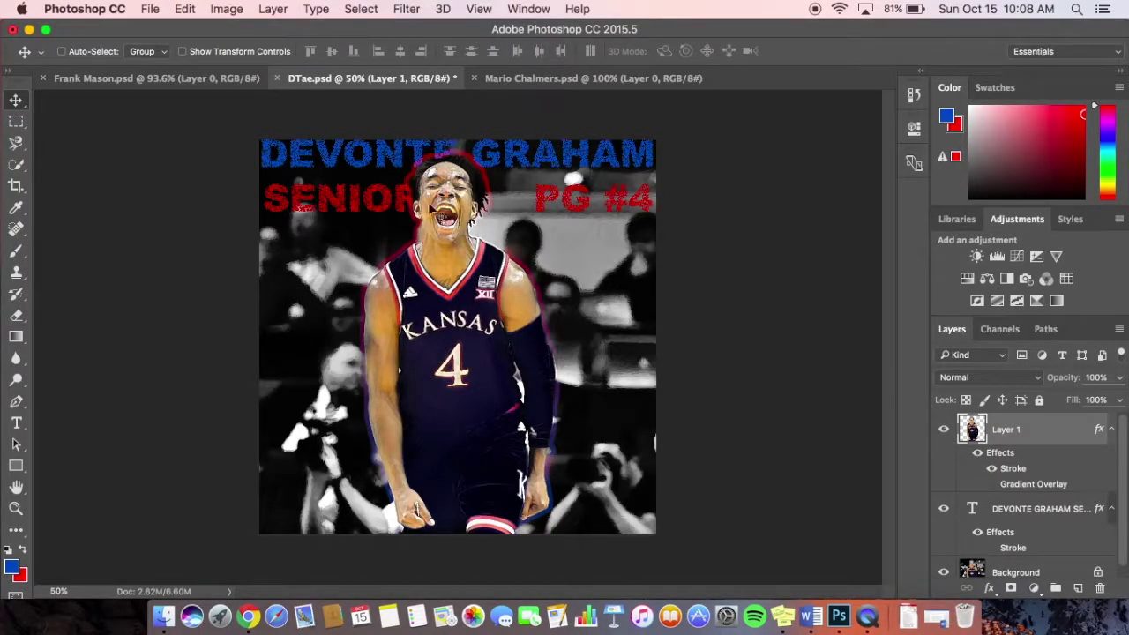
- In Mario Chalmers.psd, raise Layer 0 to 100% opacity
click(572, 78)
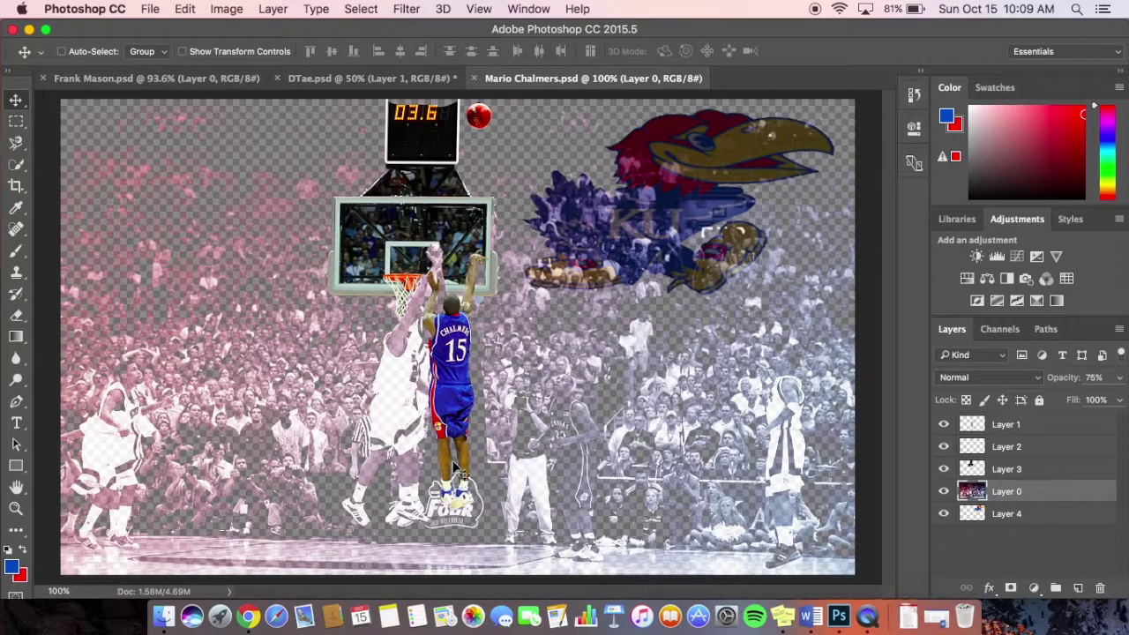
click(1118, 377)
drag(1099, 402, 1117, 399)
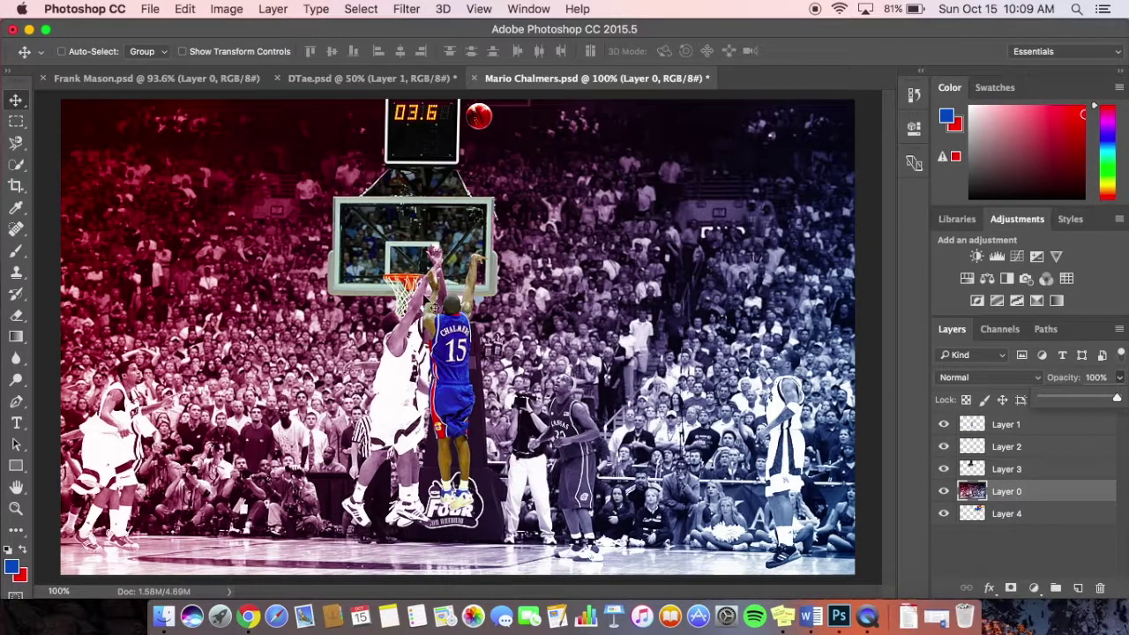
- Move to the browser desktop space showing the YouTube Upload project checklist
scroll(434, 298, up, 5)
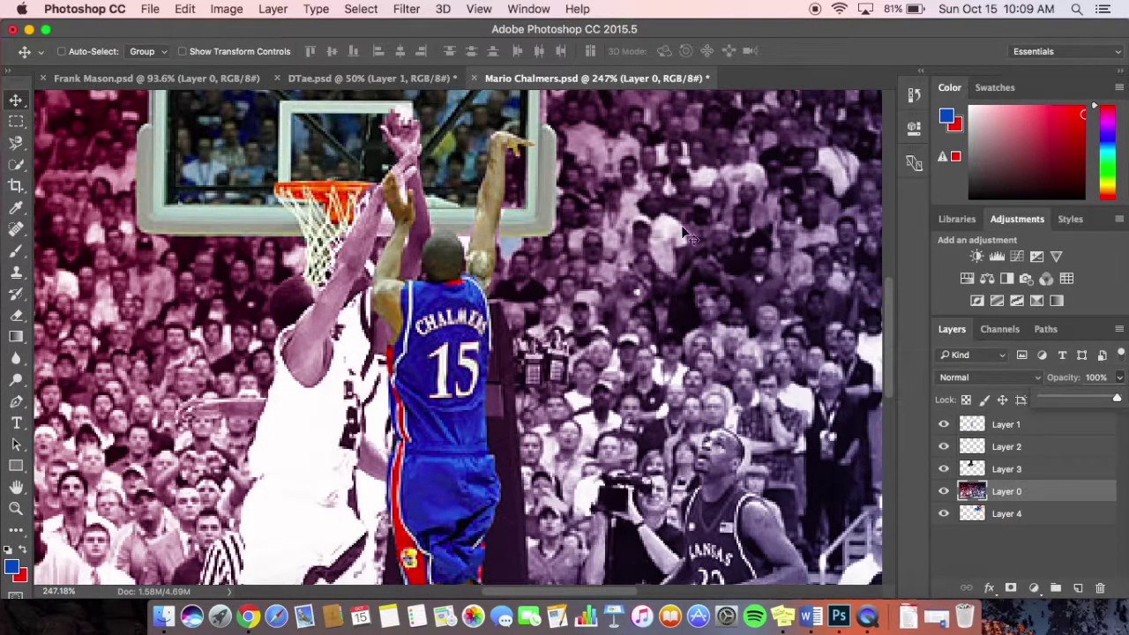
scroll(750, 295, up, 5)
scroll(748, 297, down, 2)
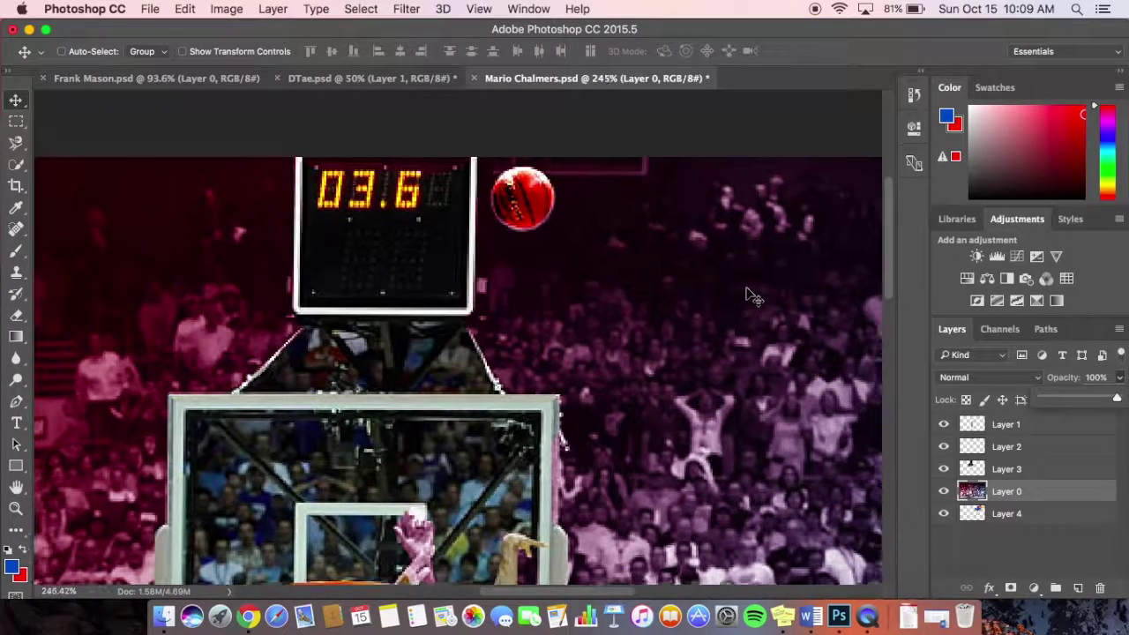
scroll(626, 450, down, 2)
key(ctrl+Left)
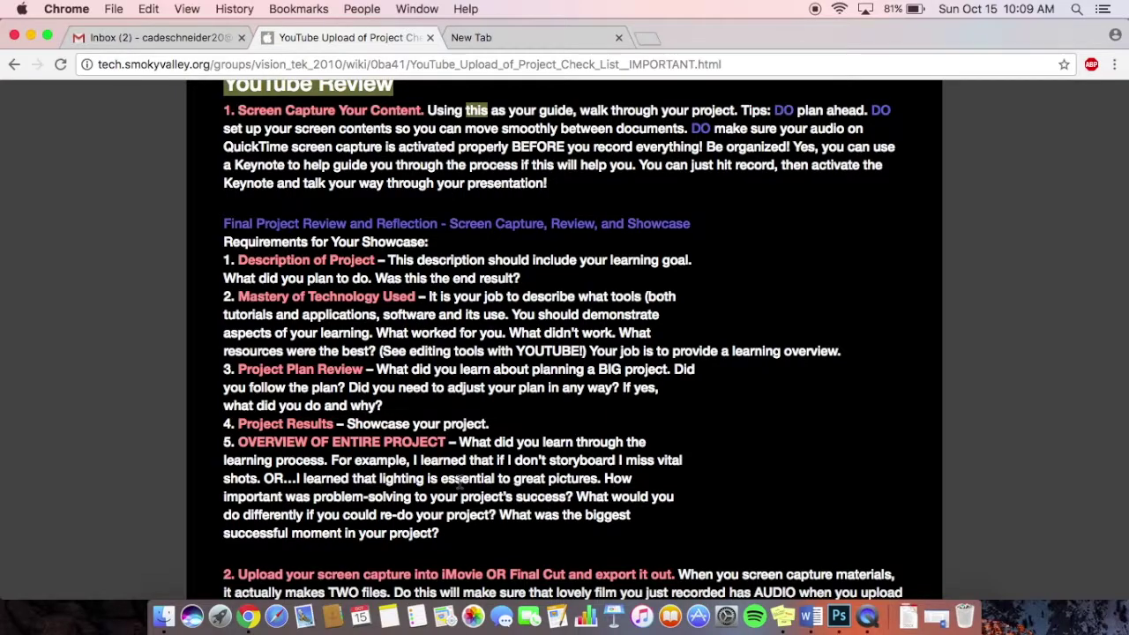
key(ctrl+Right)
scroll(482, 479, down, 2)
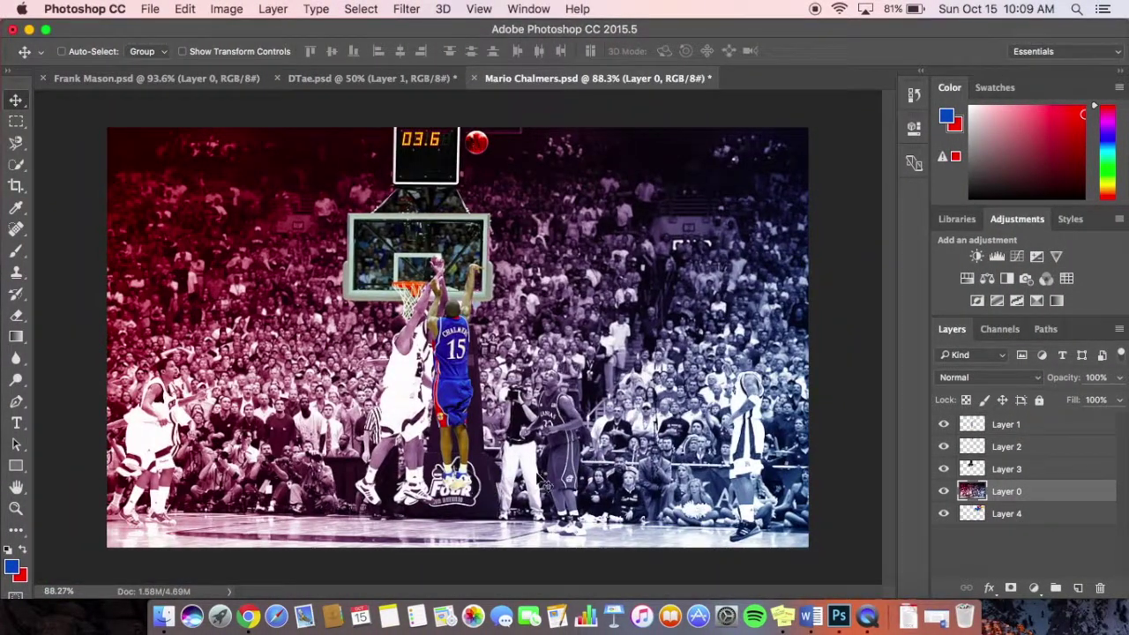
click(1121, 378)
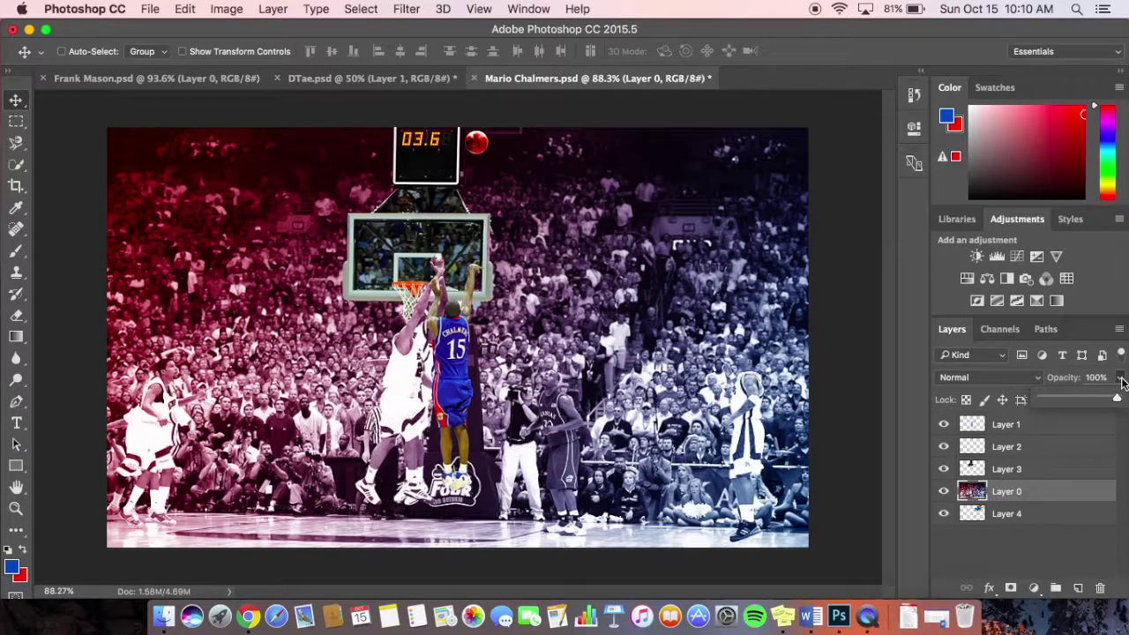
- Lower Layer 0 to 75% opacity and quit Managed Software Center from the Dock
drag(1117, 401, 1105, 402)
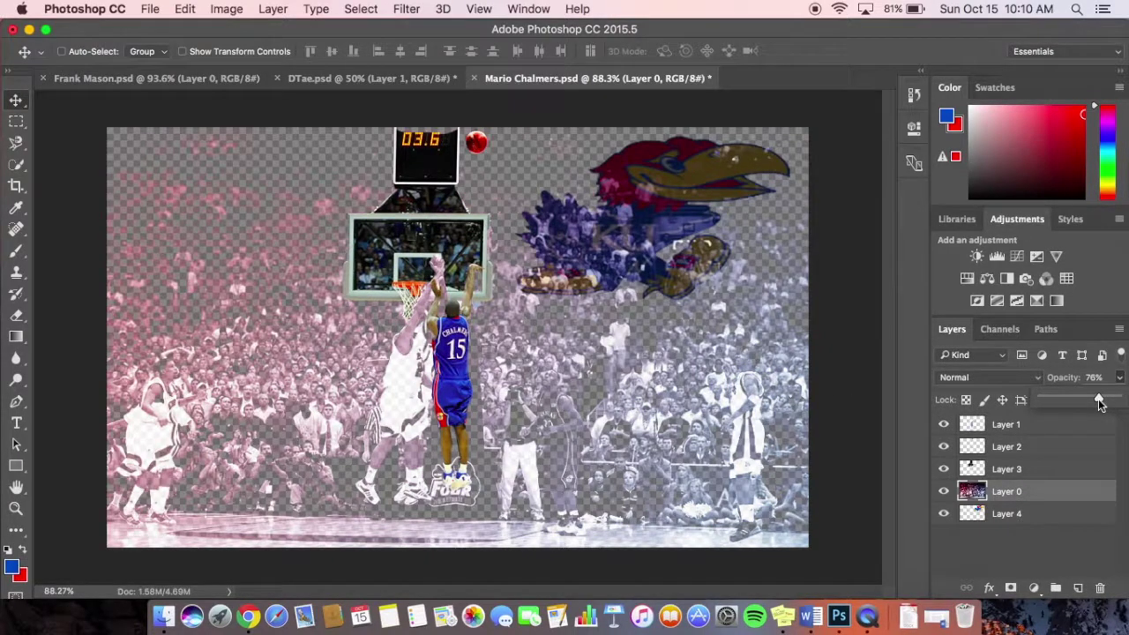
drag(1099, 402, 1097, 402)
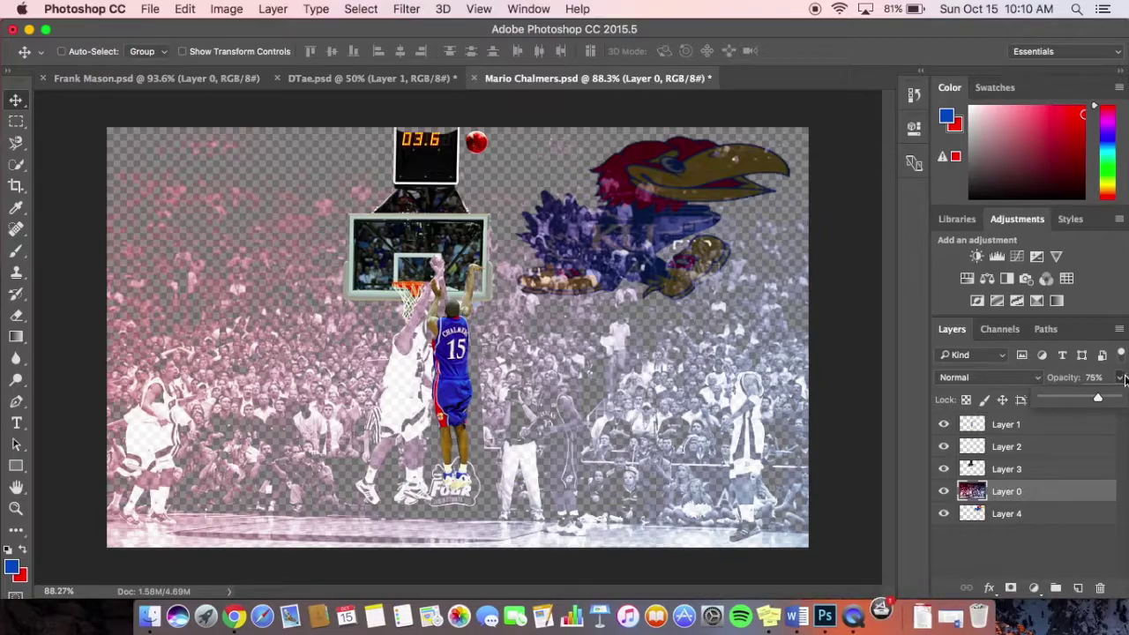
right_click(877, 617)
click(882, 616)
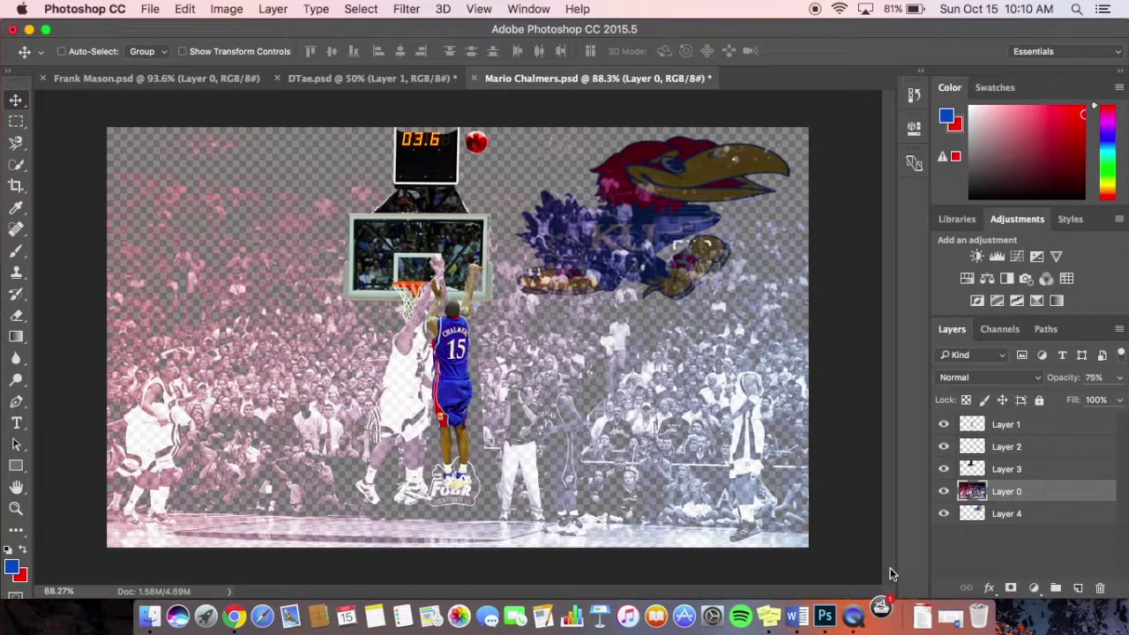
right_click(886, 608)
click(888, 569)
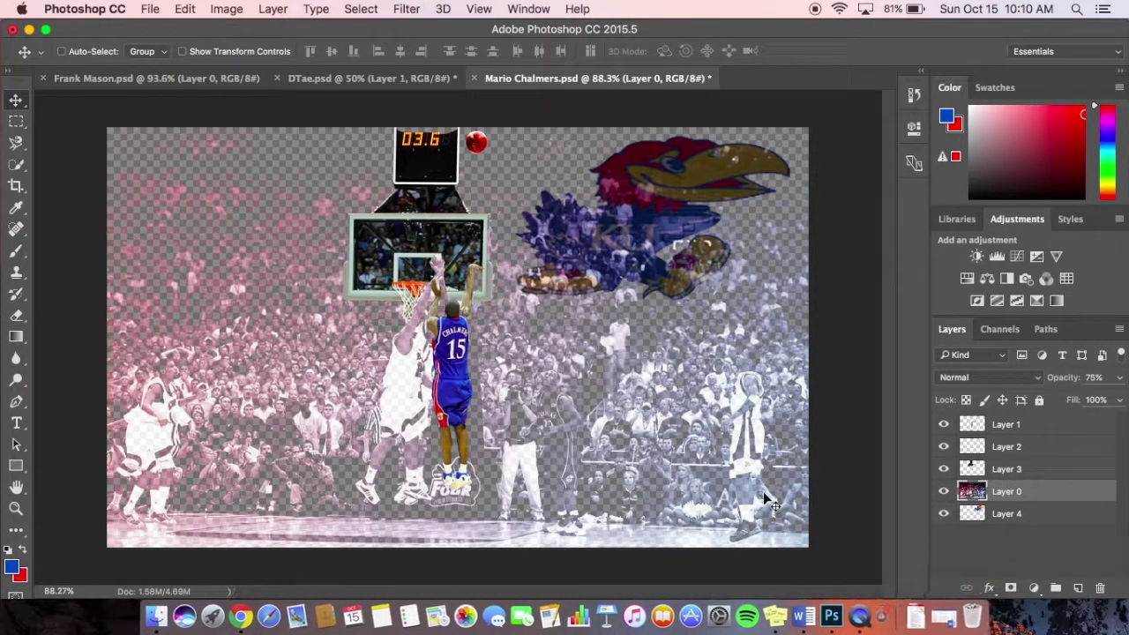
- Glance at the browser desktop space, then return to the semi-transparent Mario Chalmers edit in Photoshop
key(ctrl+Left)
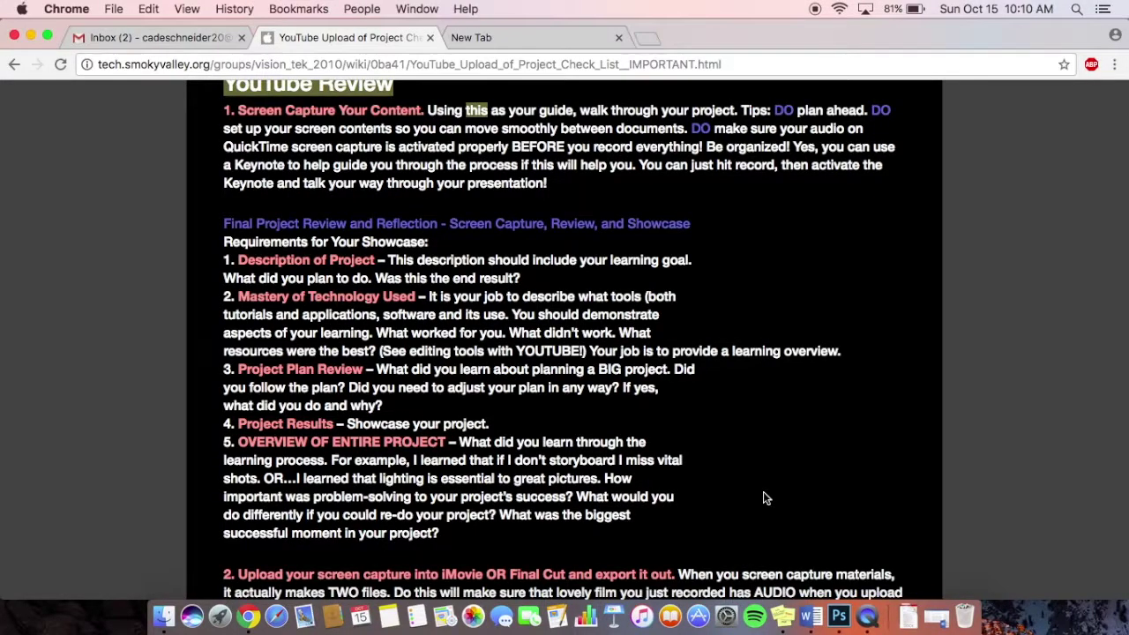
key(ctrl+Left)
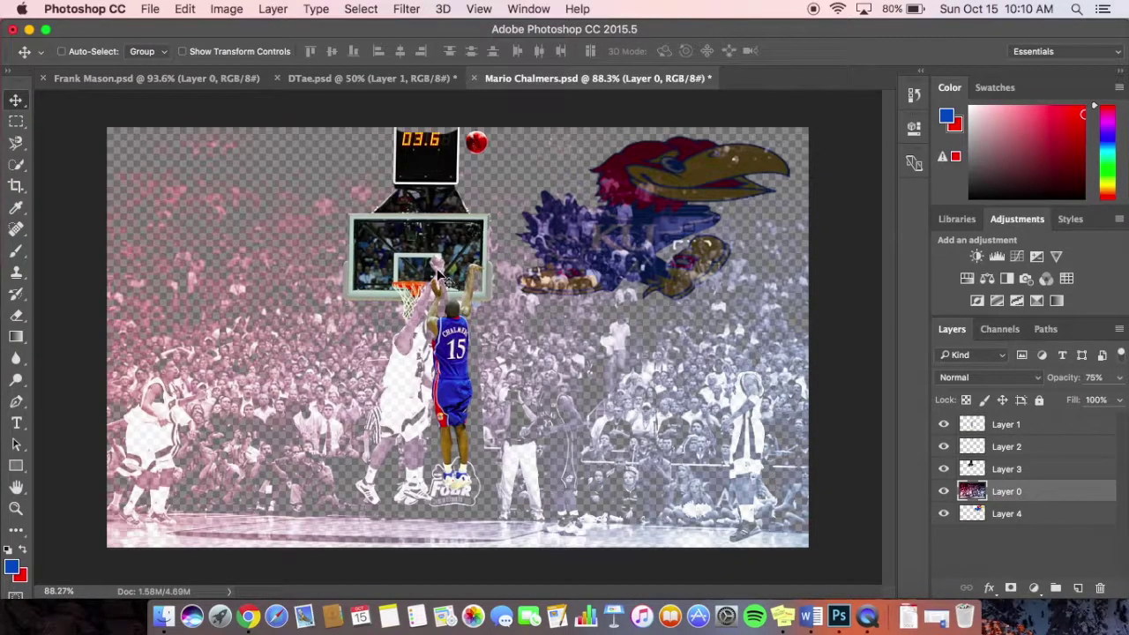
scroll(446, 282, up, 3)
scroll(446, 282, up, 2)
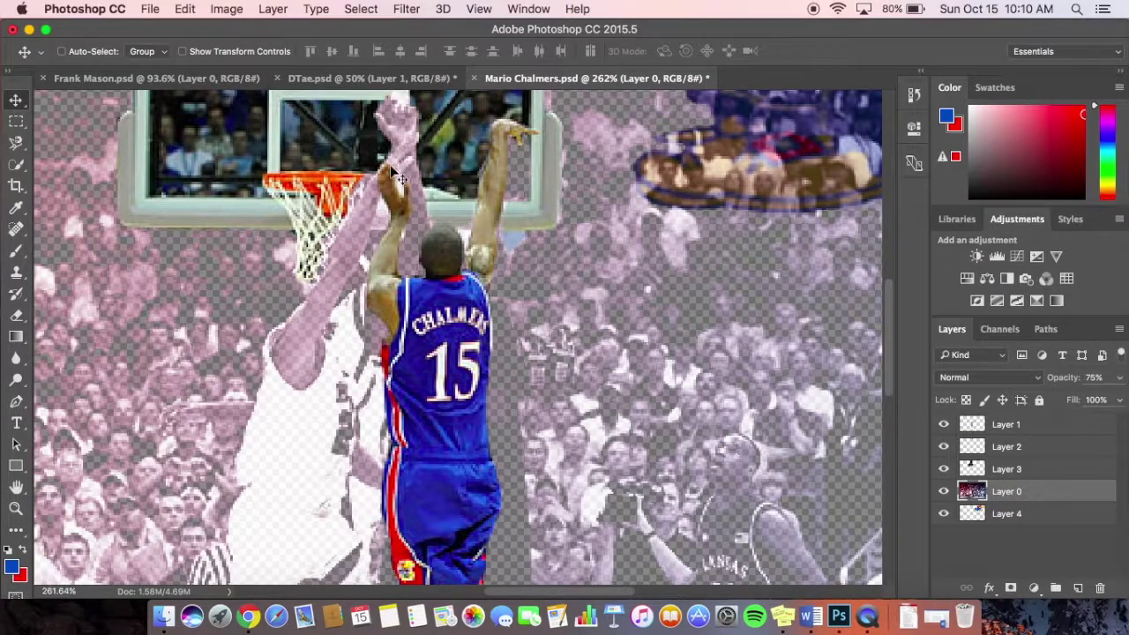
scroll(403, 185, down, 2)
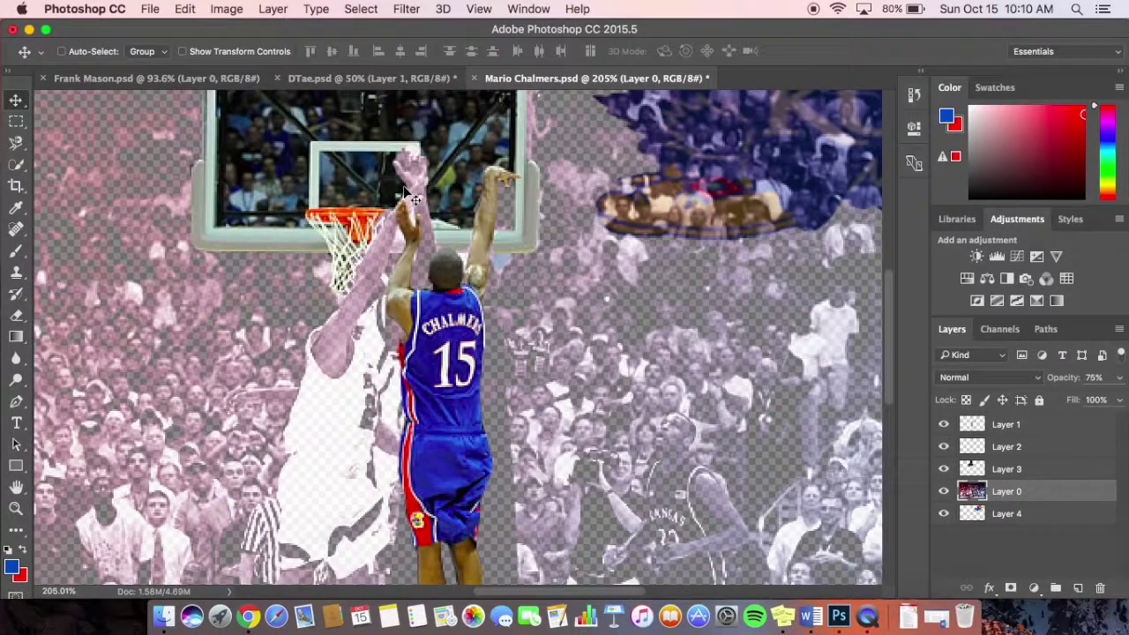
scroll(372, 247, down, 2)
scroll(371, 247, down, 2)
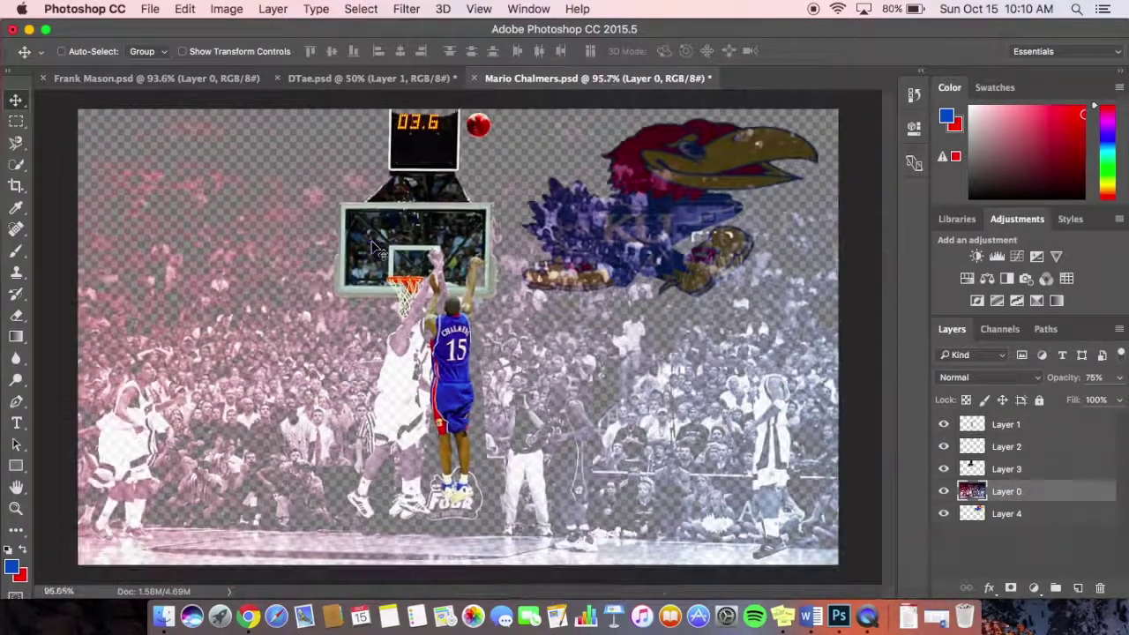